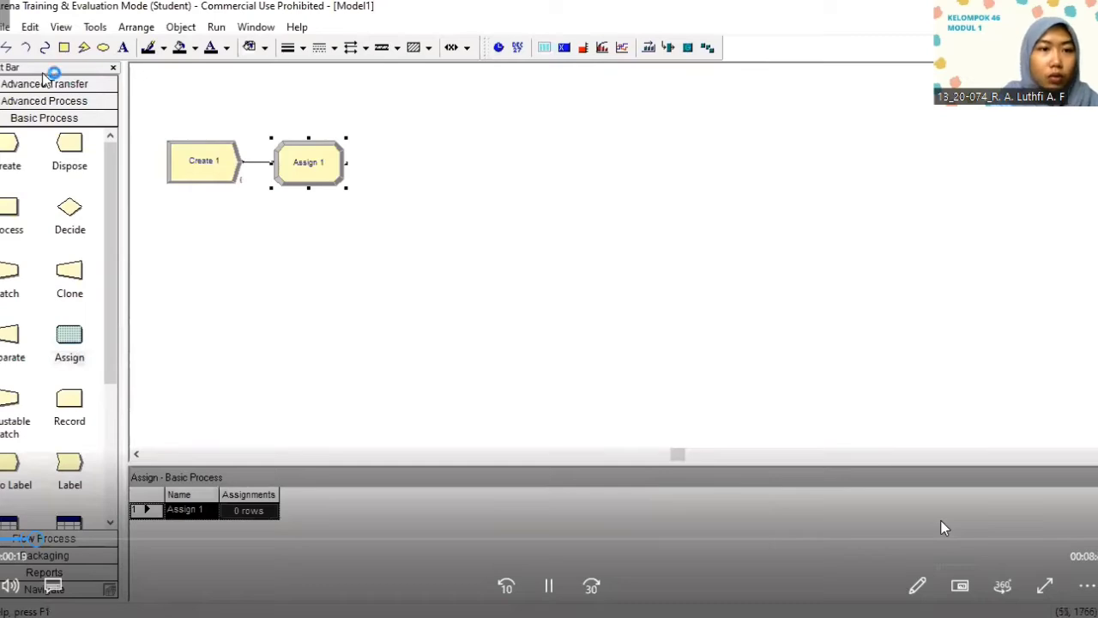
Add an Advanced Transfer Station module to the flowchart directly after the Assign 1 module.
click(53, 84)
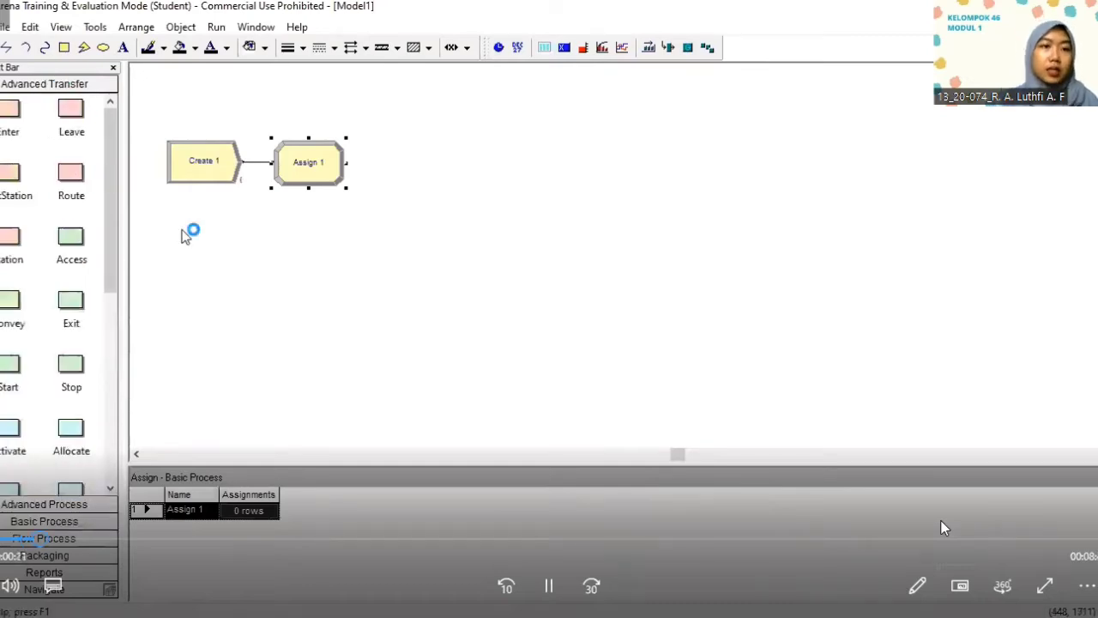
drag(10, 242, 377, 165)
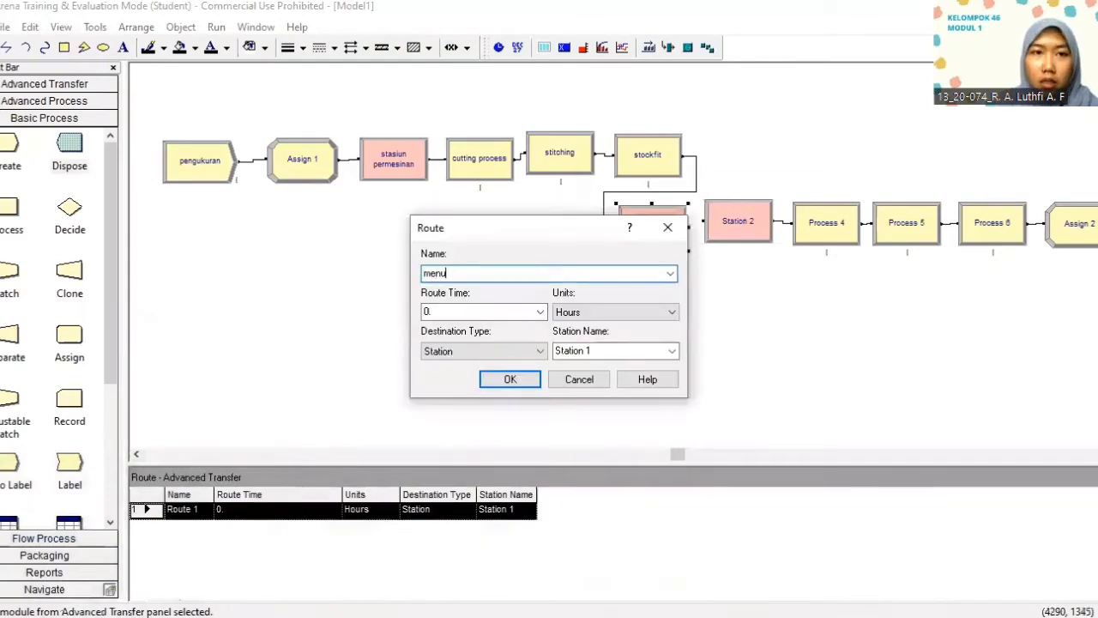
Complete the Route module's name as "menuju stasiun 2".
text(sta)
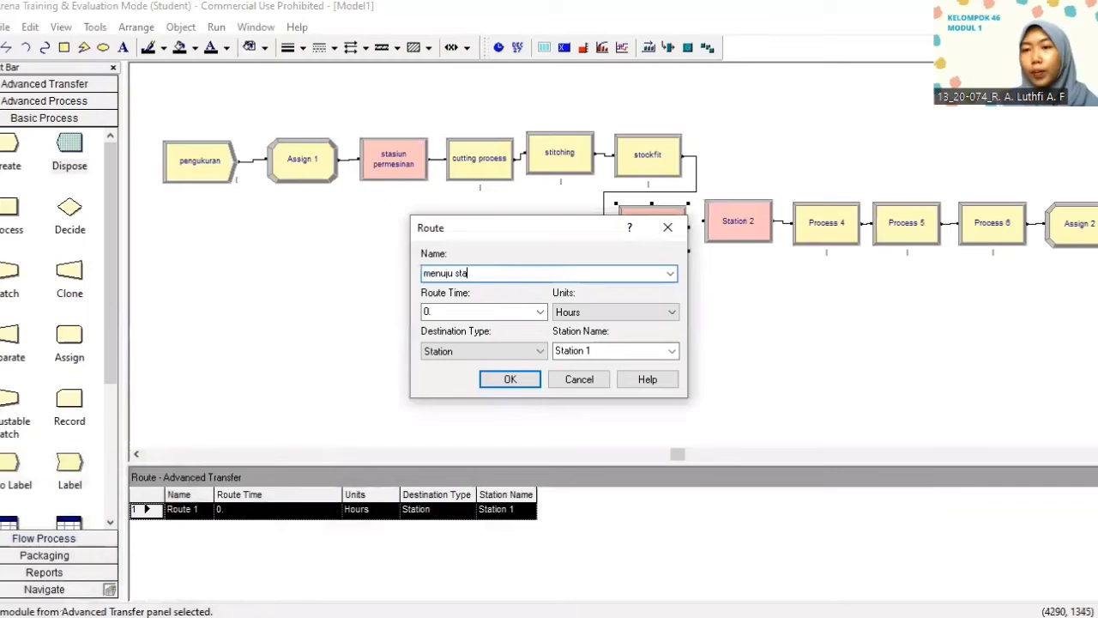
text(siun)
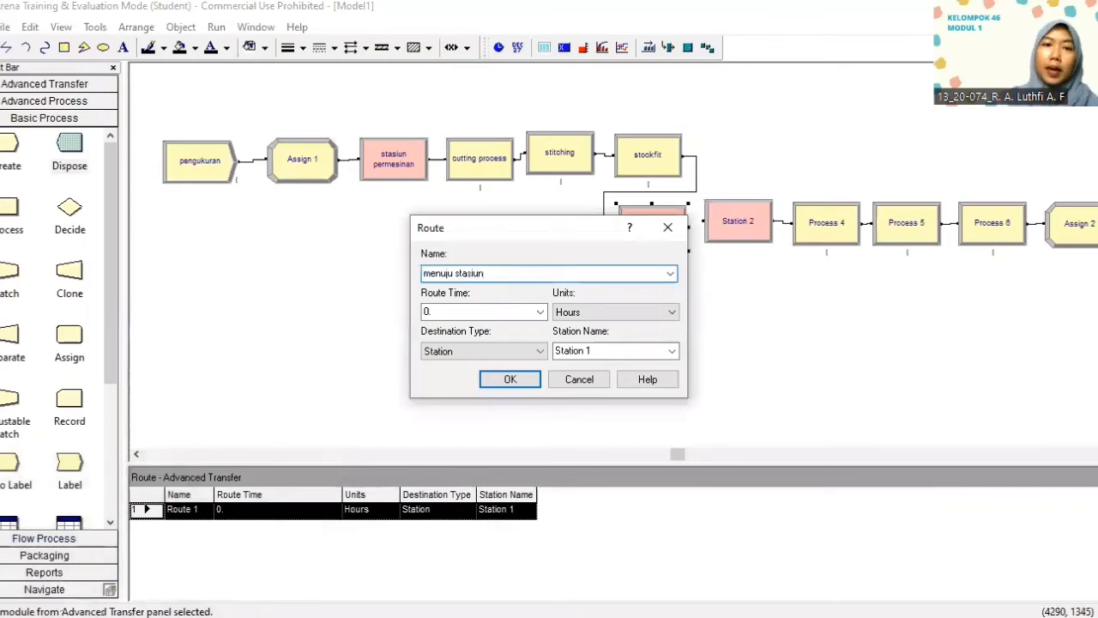
mouse_move(699, 90)
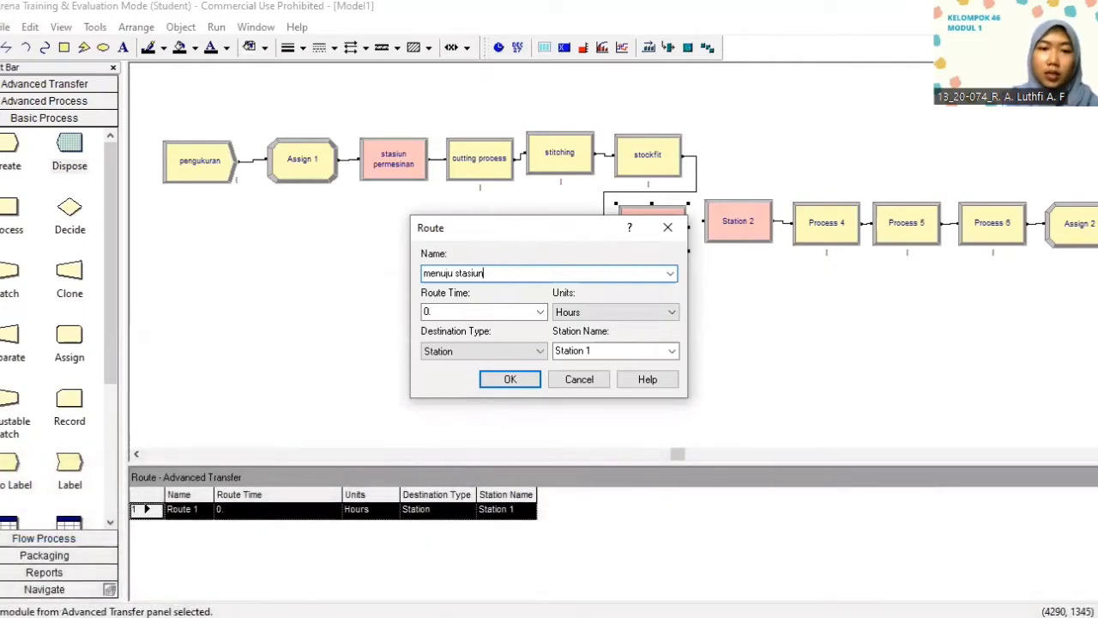
text(2)
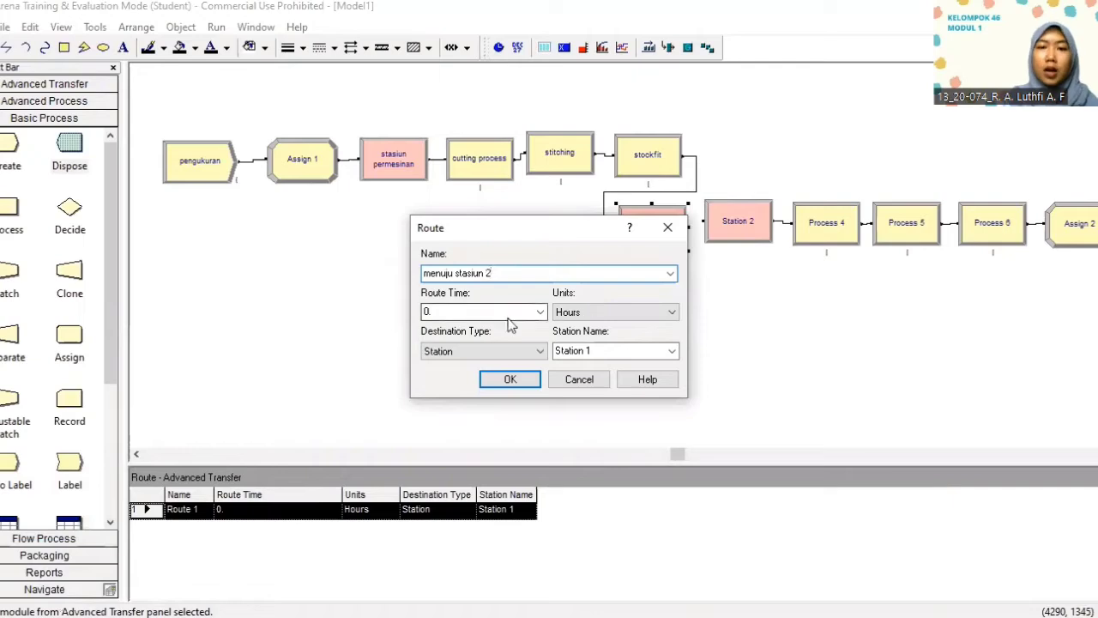
Set the route time of "menuju stasiun 2" to 1 with Minutes as the units.
click(539, 312)
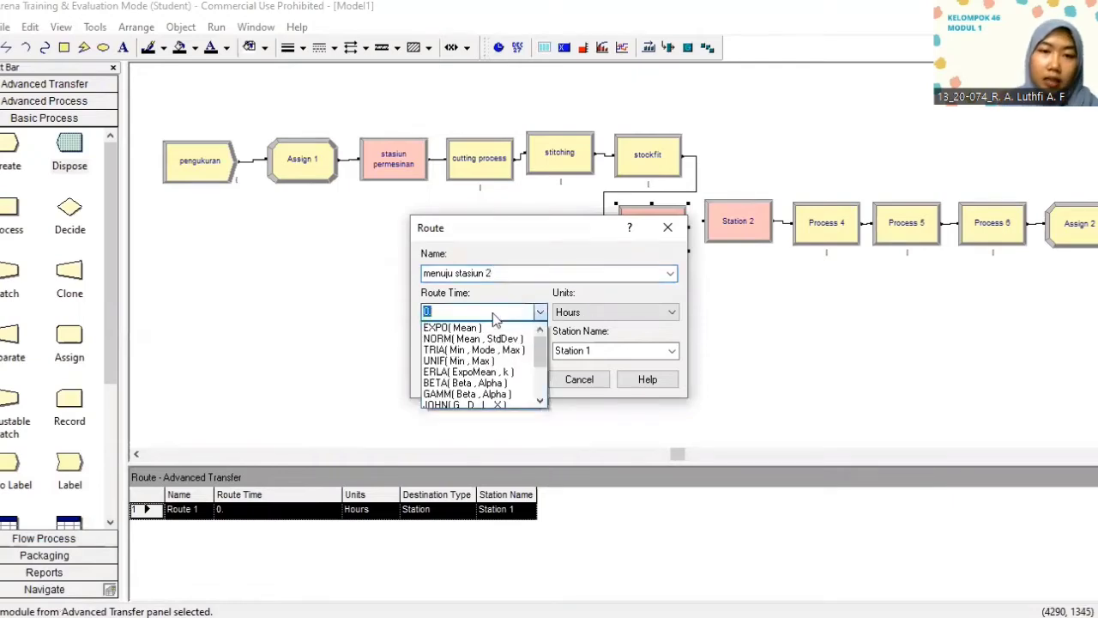
key(BackSpace)
text(1)
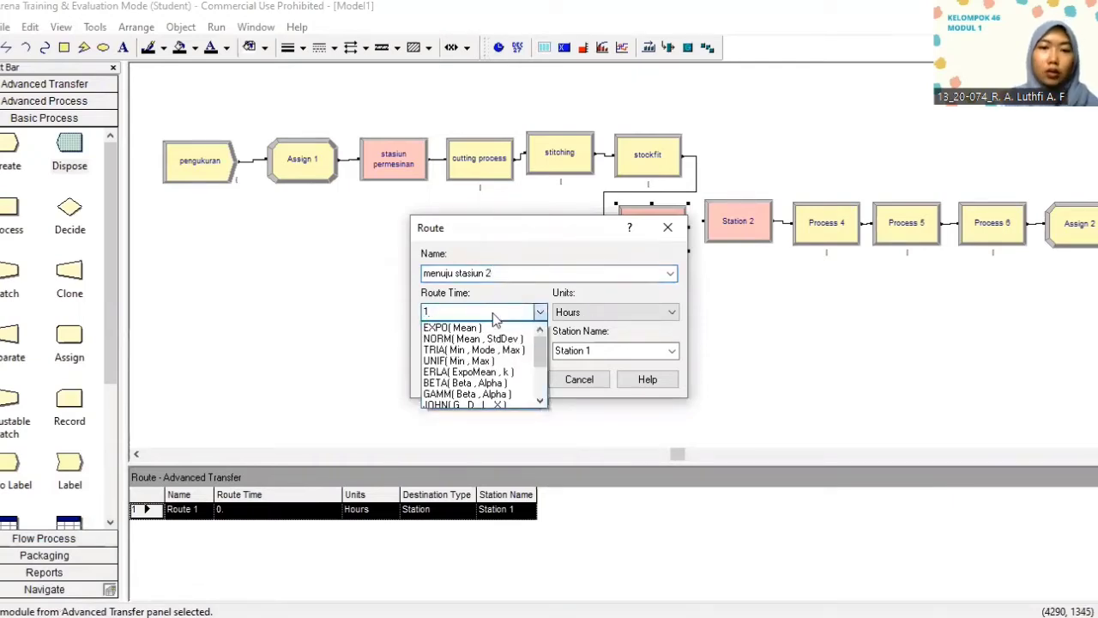
click(600, 318)
click(603, 319)
click(600, 338)
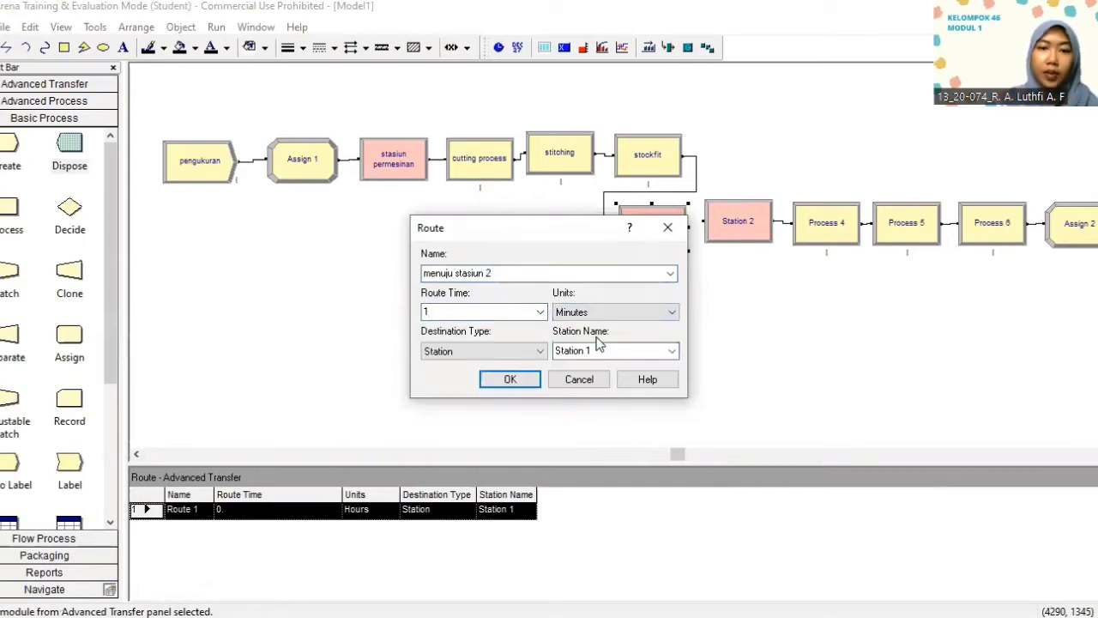
Set Station 2 as the route's destination station and apply the Route settings.
click(632, 350)
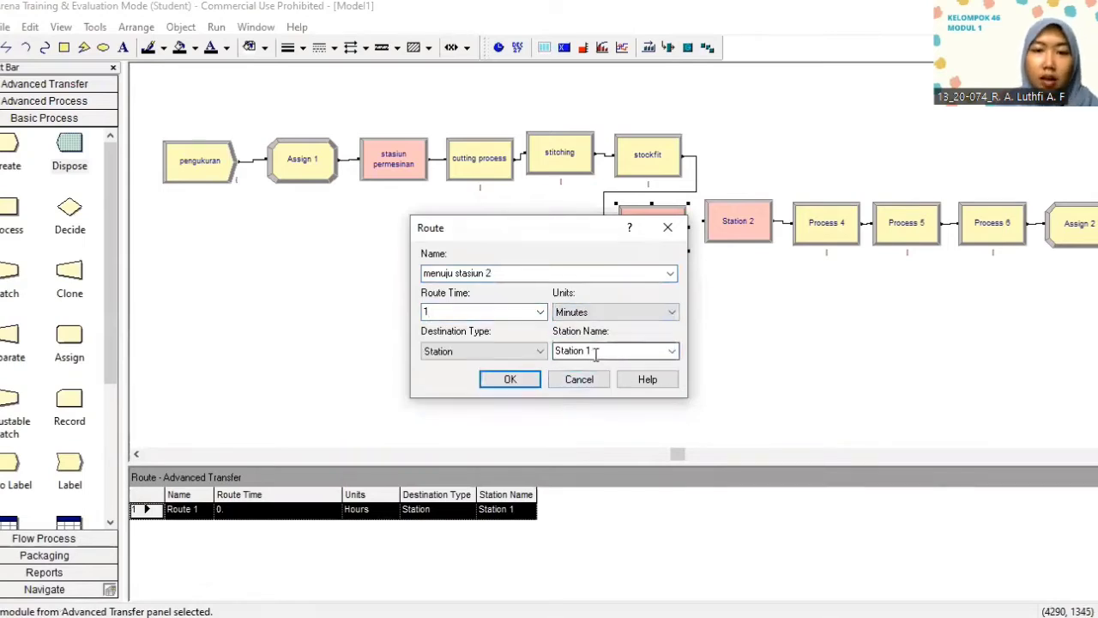
click(676, 352)
click(645, 375)
click(519, 384)
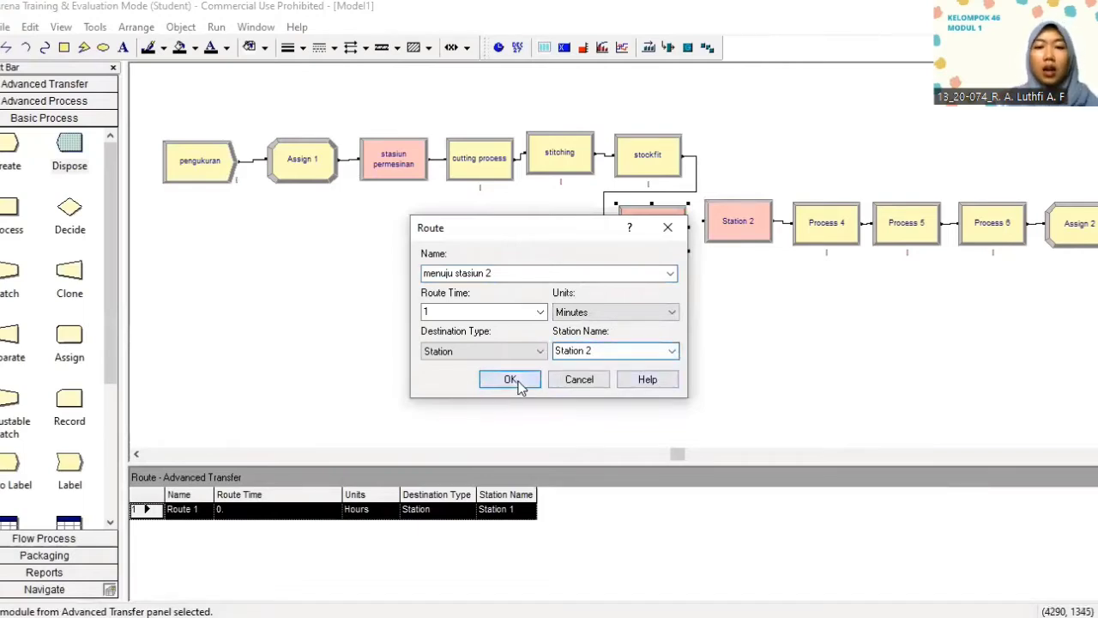
Rename the Station 2 module as "staisun perakitan".
click(740, 221)
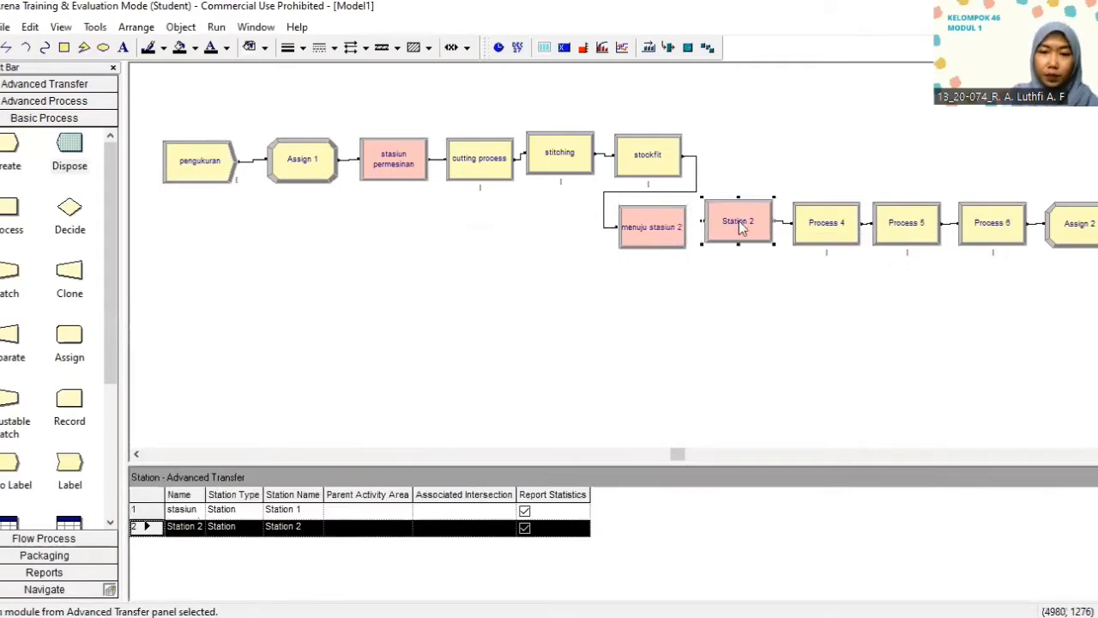
double_click(737, 221)
text(staisun)
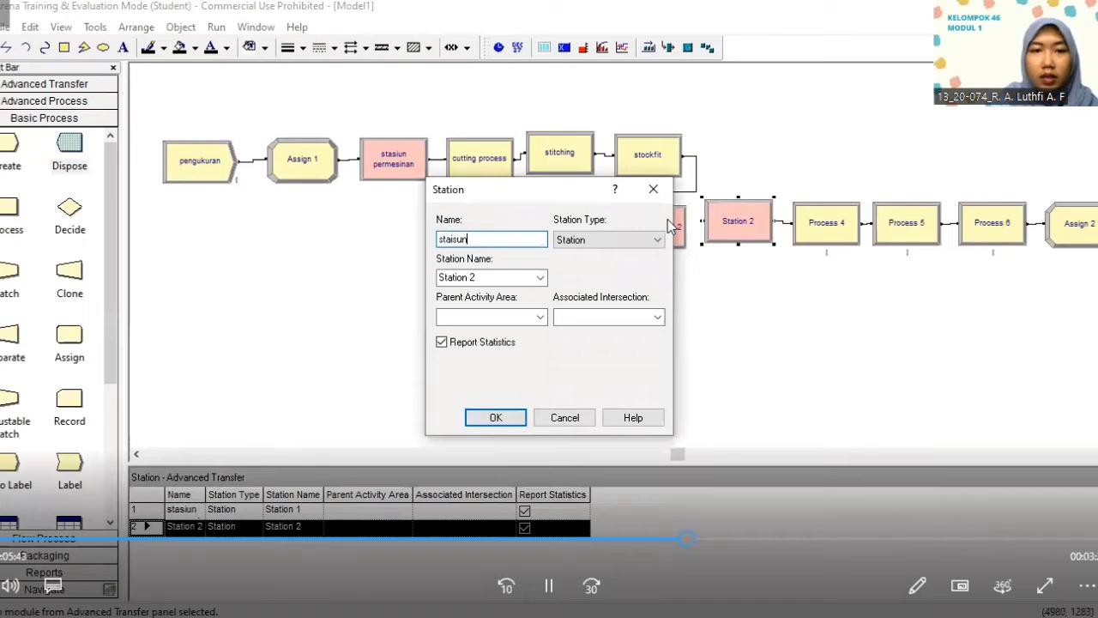
text( perakitan)
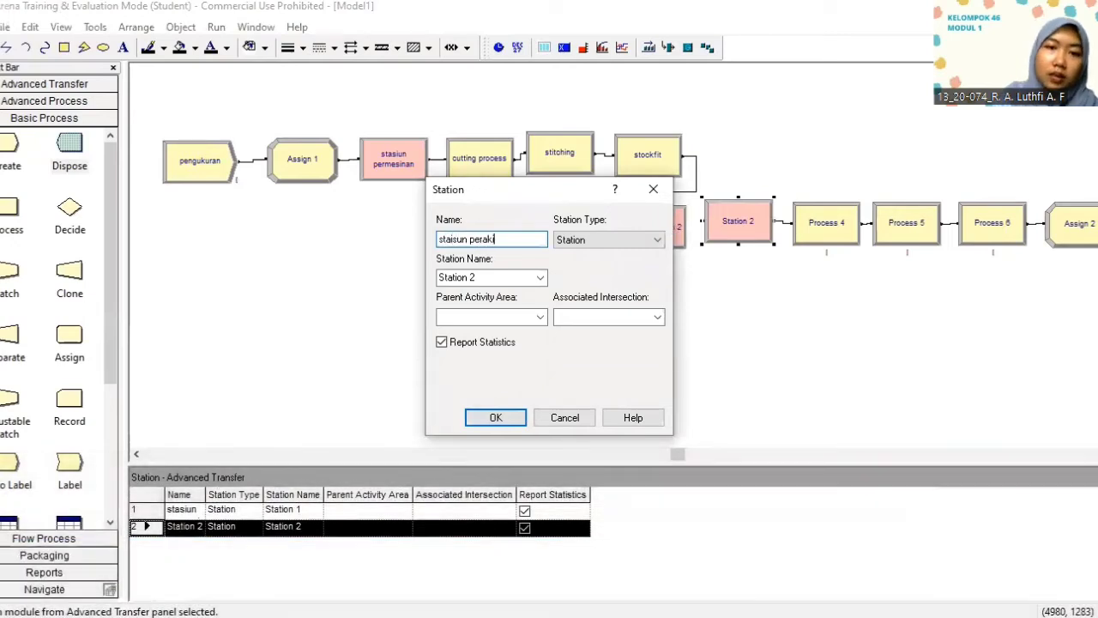
click(494, 418)
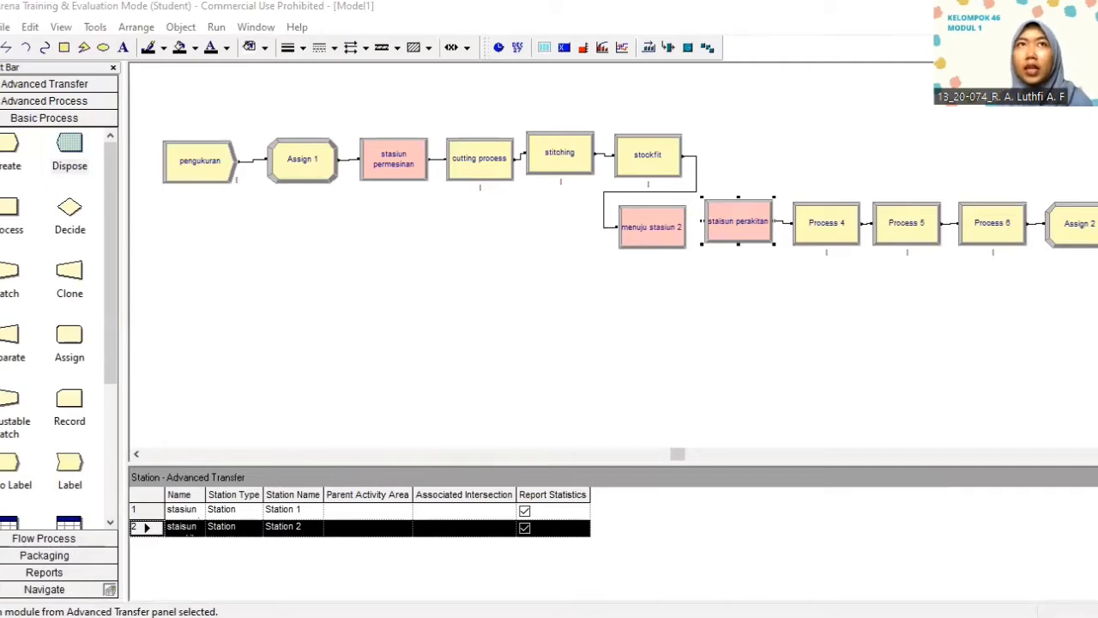
Name the Process 4 module "assembling process".
double_click(821, 234)
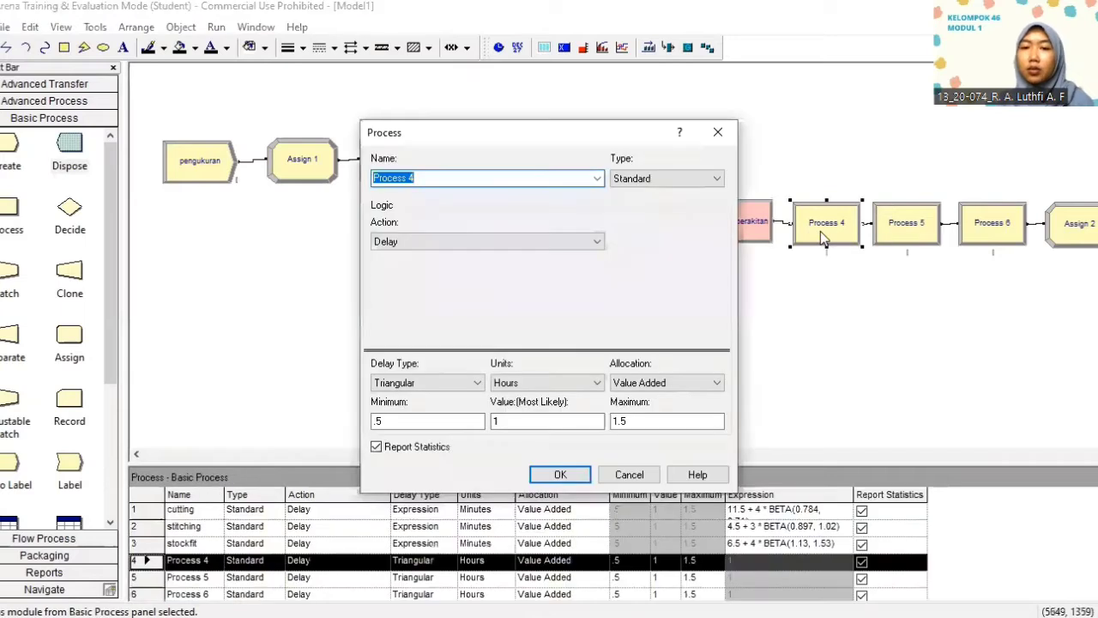
key(BackSpace)
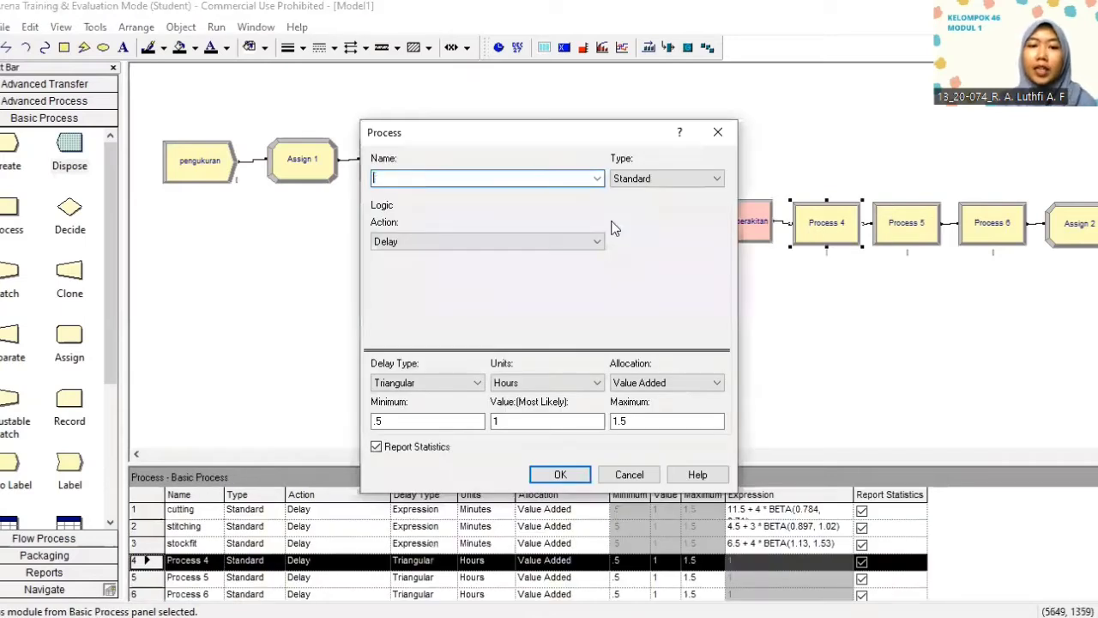
key(alt+Tab)
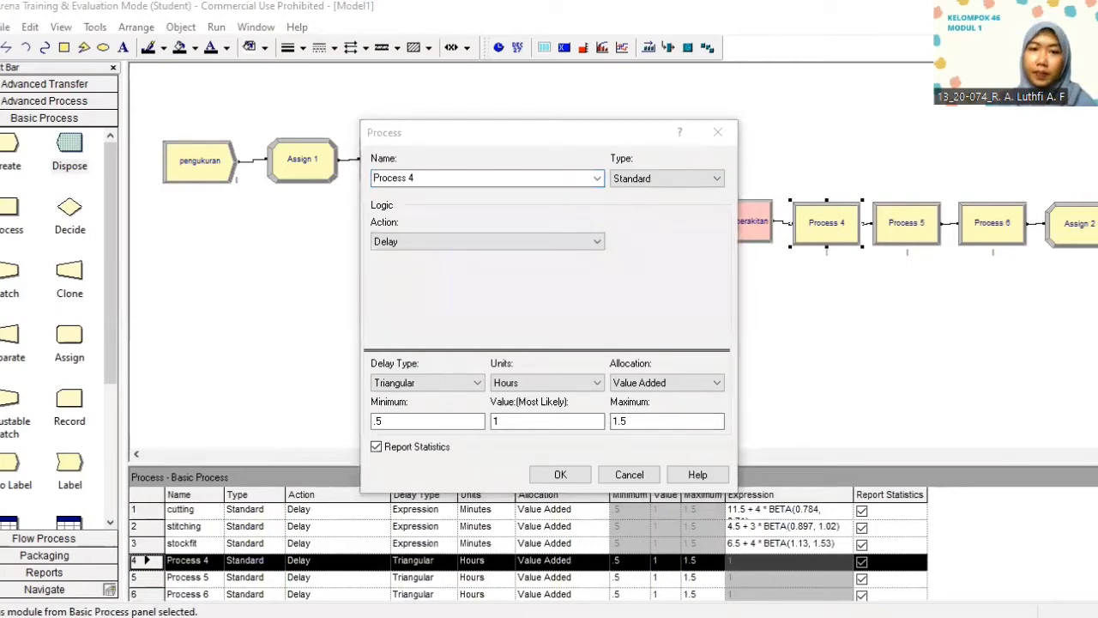
key(alt+Tab)
text(assembli)
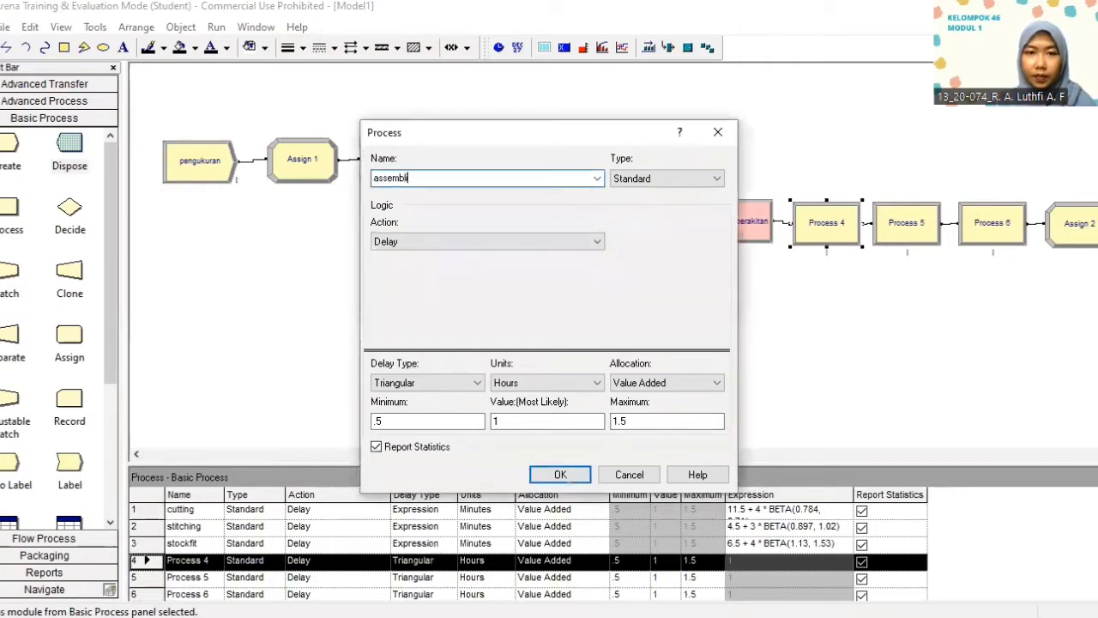
text(ng process)
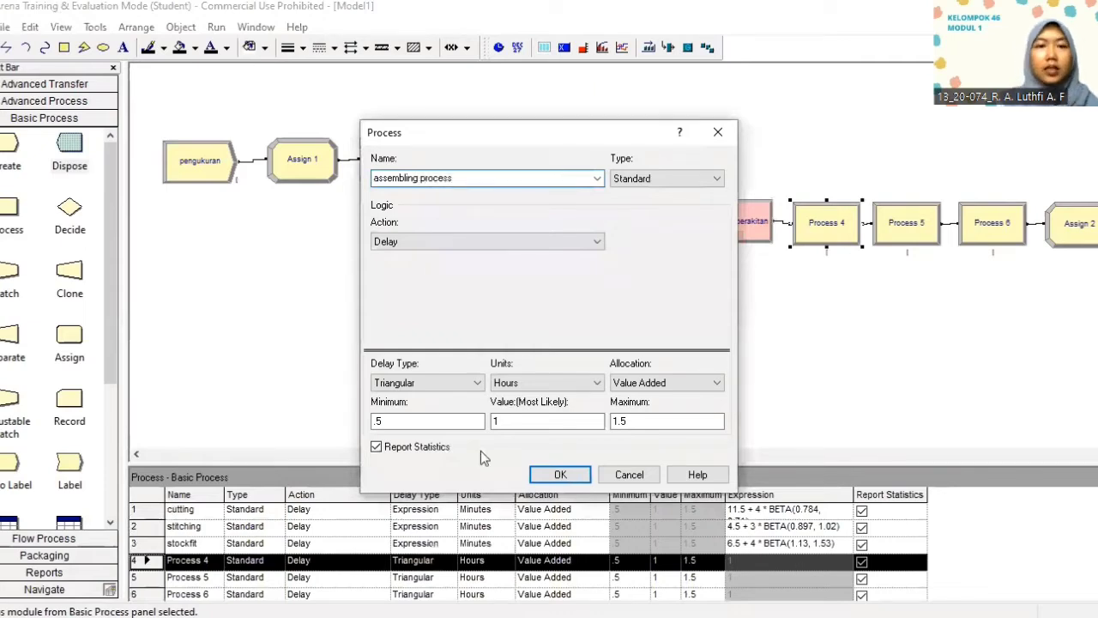
Give the assembling process an Expression delay in Minutes of 6.5 + 4 * BETA(0.901, 0.995).
click(468, 385)
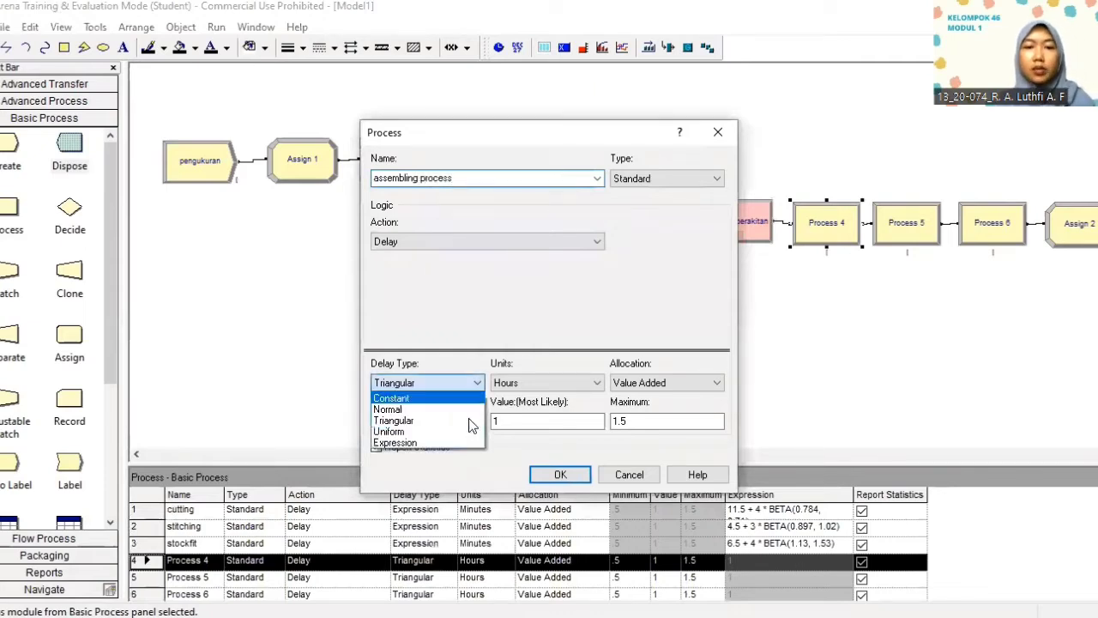
click(452, 444)
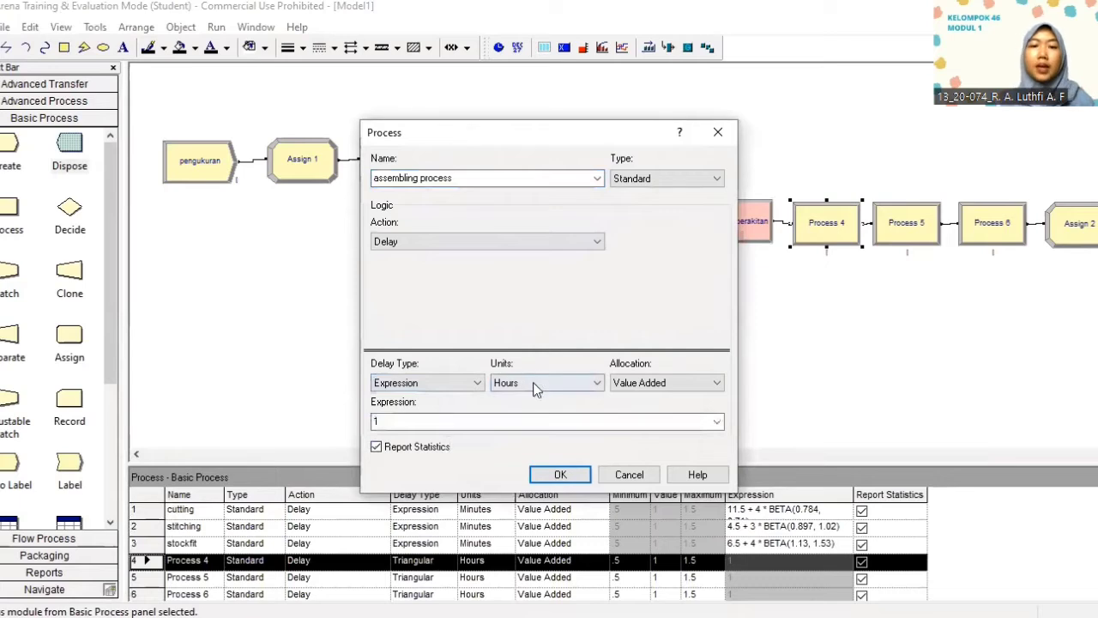
click(535, 384)
click(510, 409)
double_click(533, 421)
key(BackSpace)
text(6.5 + 4 * BETA(0.901, 0.995))
click(564, 480)
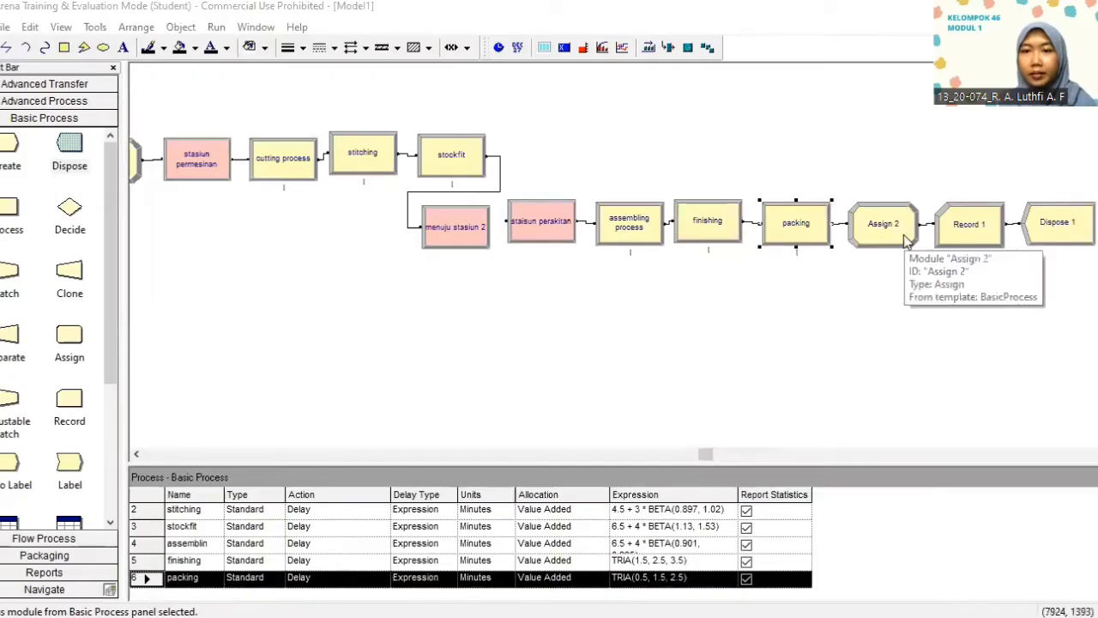
Add an Entity Picture assignment with Picture.Van to the Assign 2 module.
double_click(903, 234)
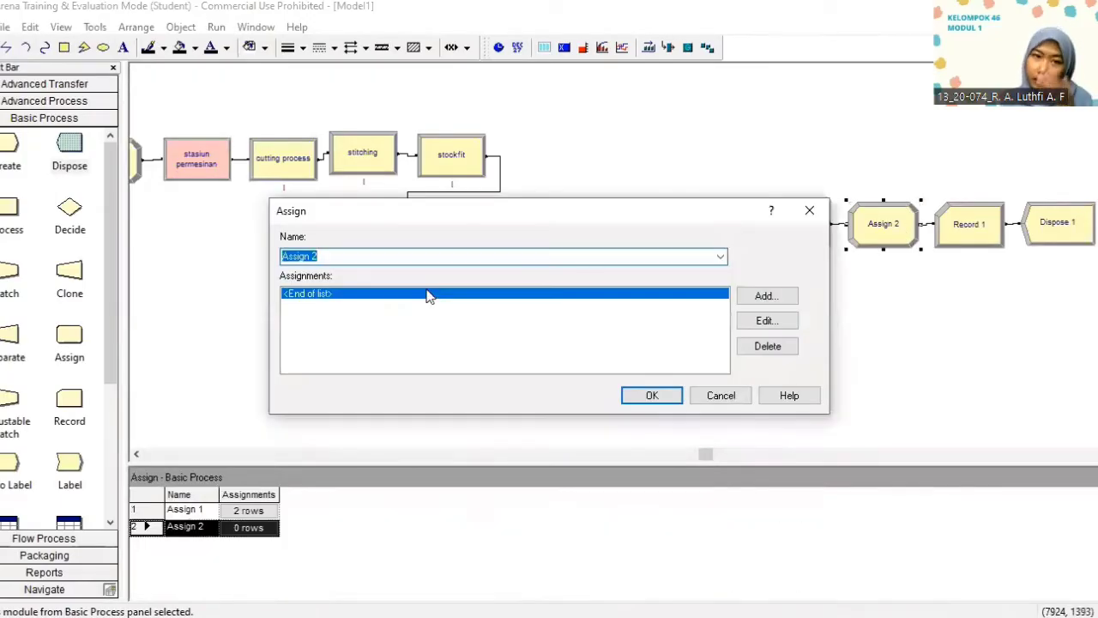
click(751, 302)
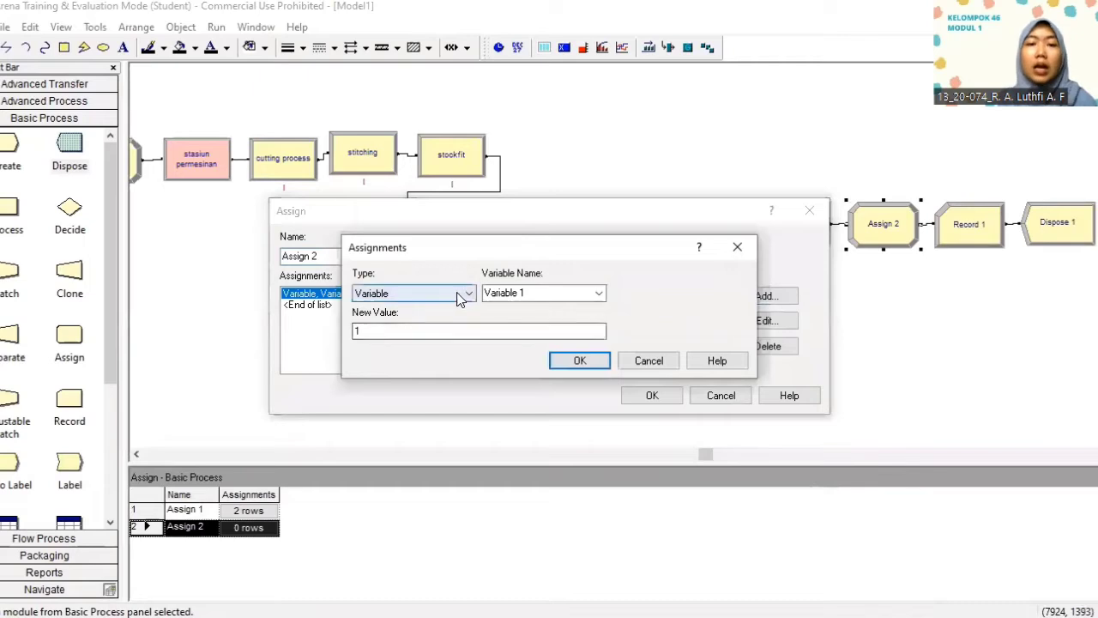
click(459, 295)
click(410, 365)
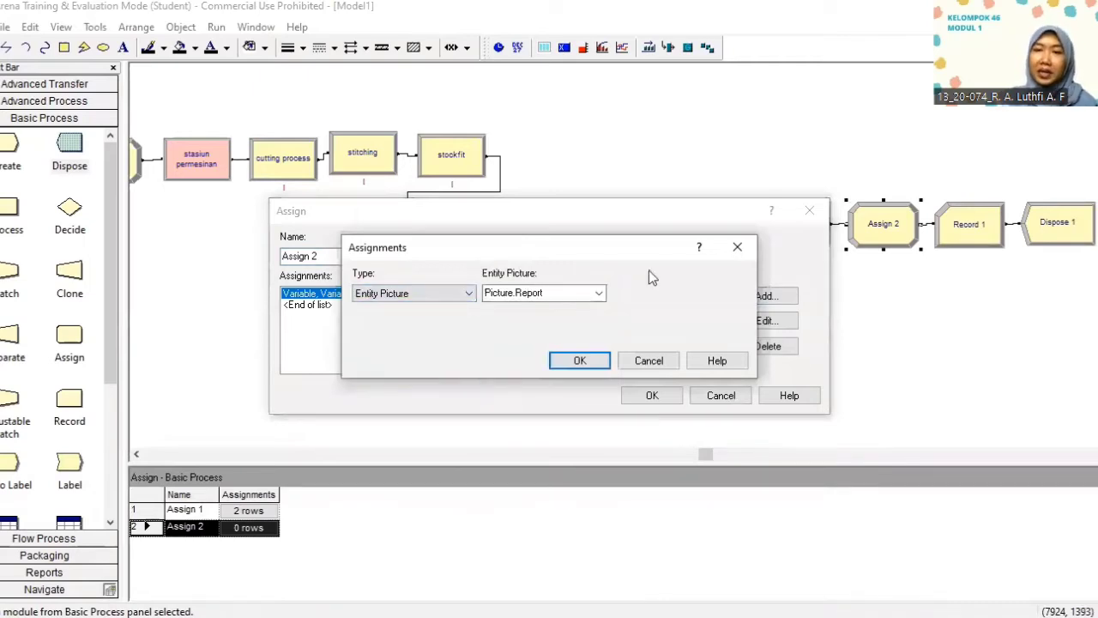
click(598, 293)
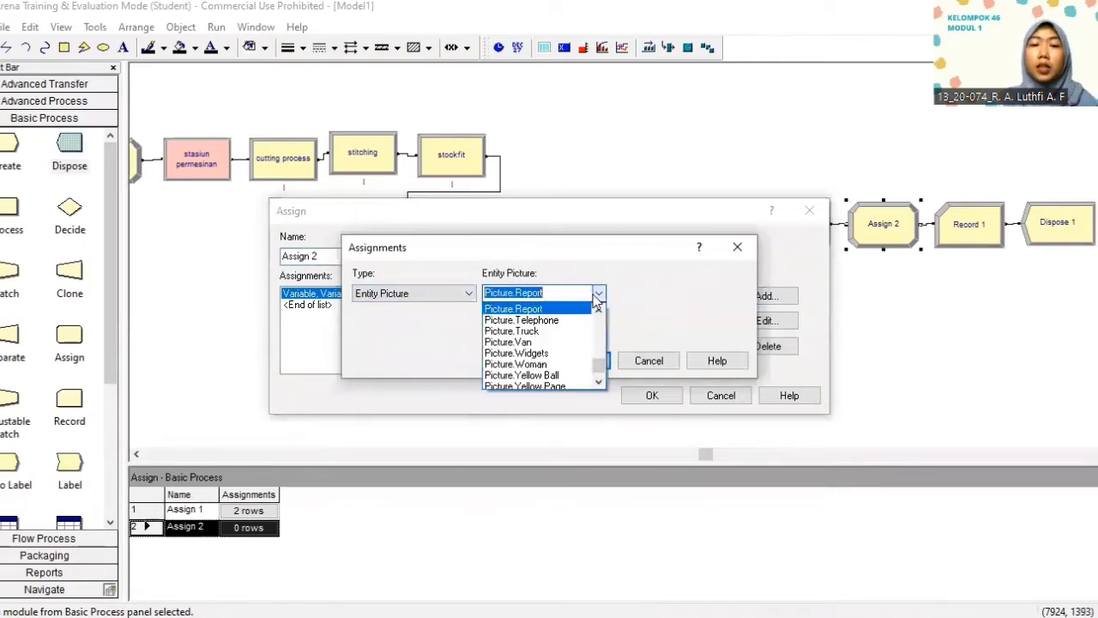
click(578, 342)
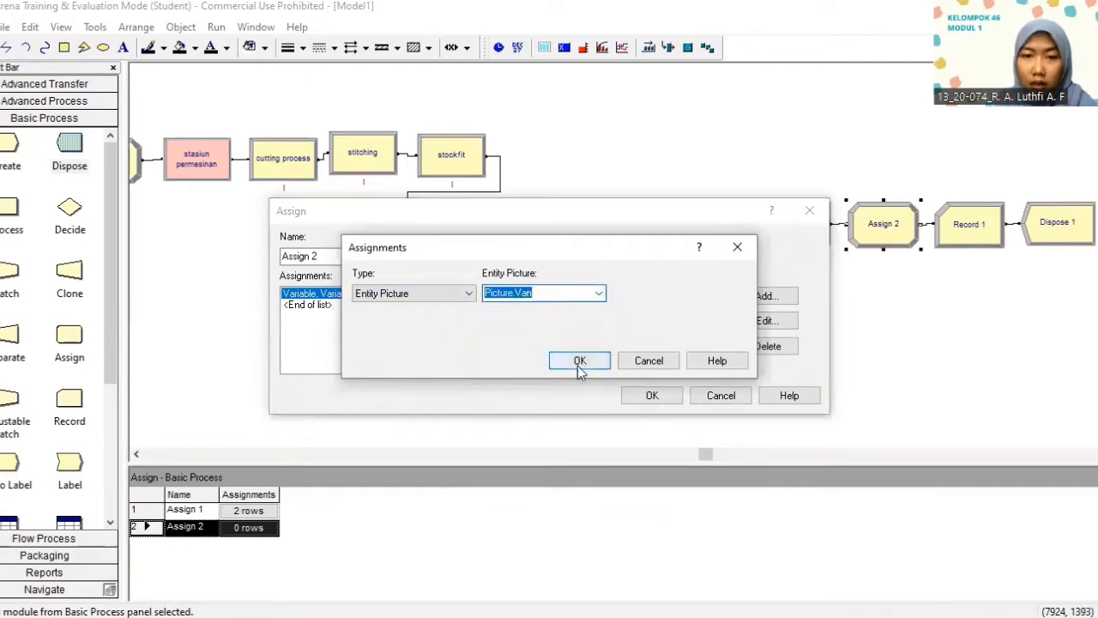
click(579, 361)
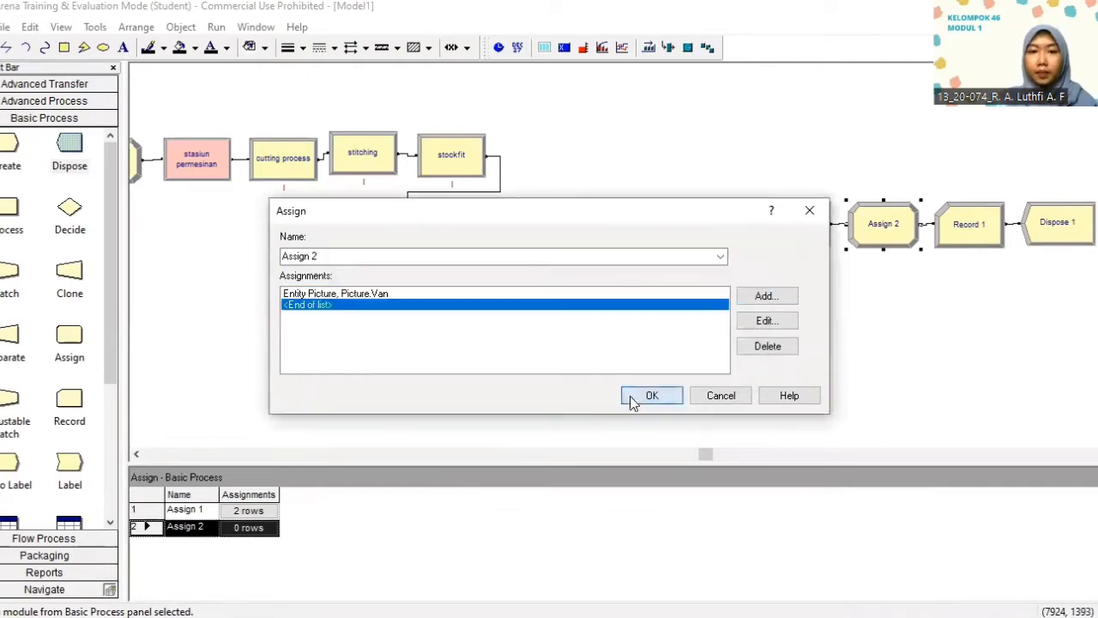
click(635, 397)
Add a Count statistic to the Record 1 module with the counter name "waktu total".
double_click(974, 240)
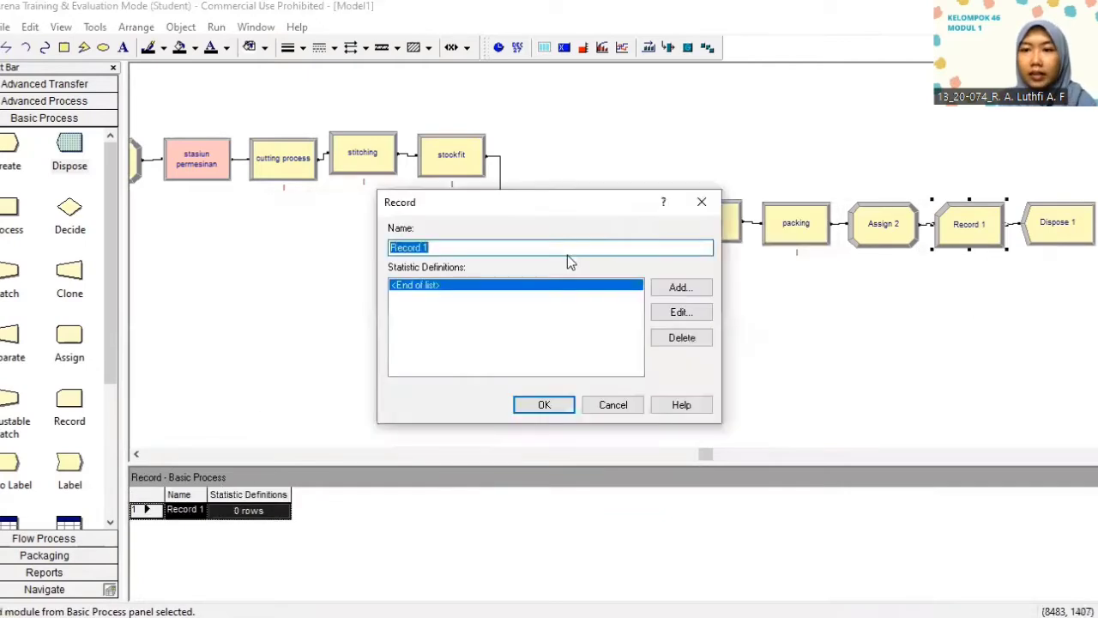
click(678, 289)
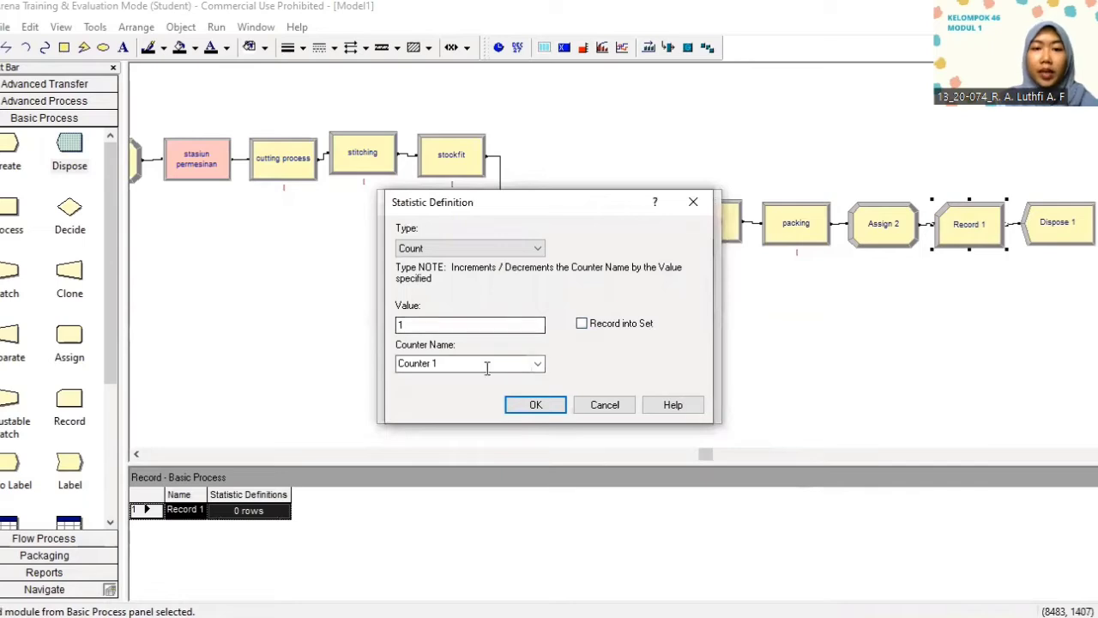
click(537, 366)
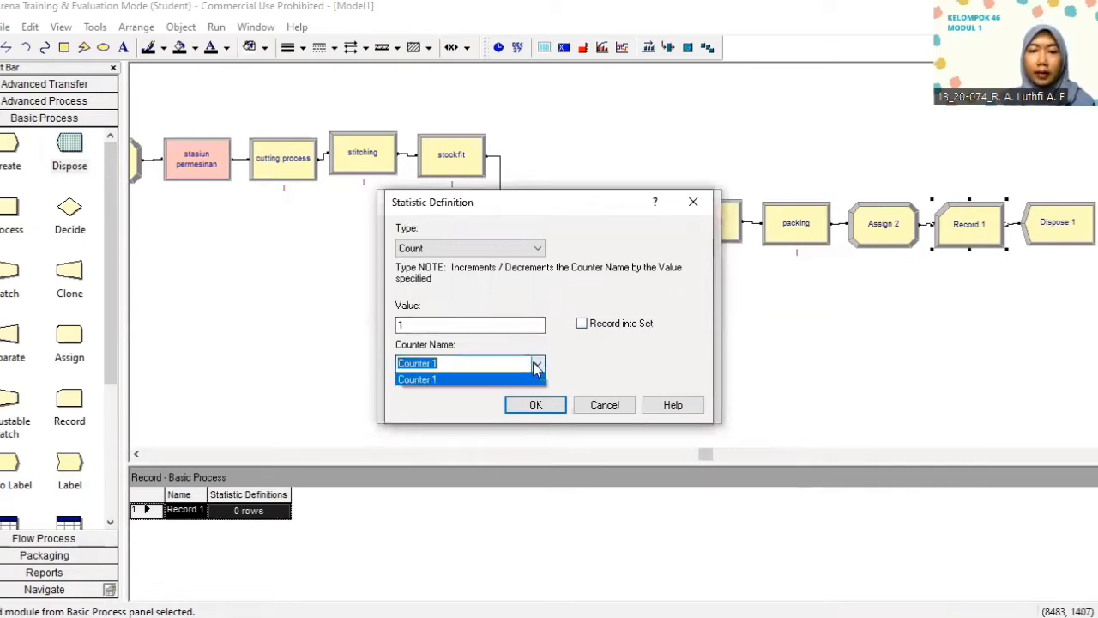
key(BackSpace)
text(waktu total)
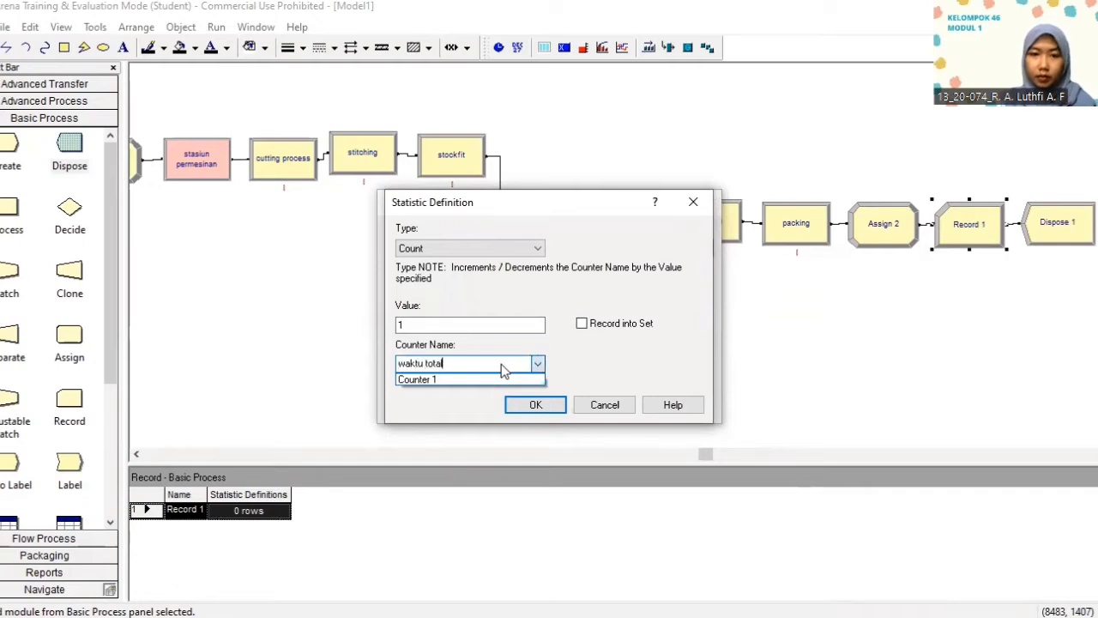
click(535, 410)
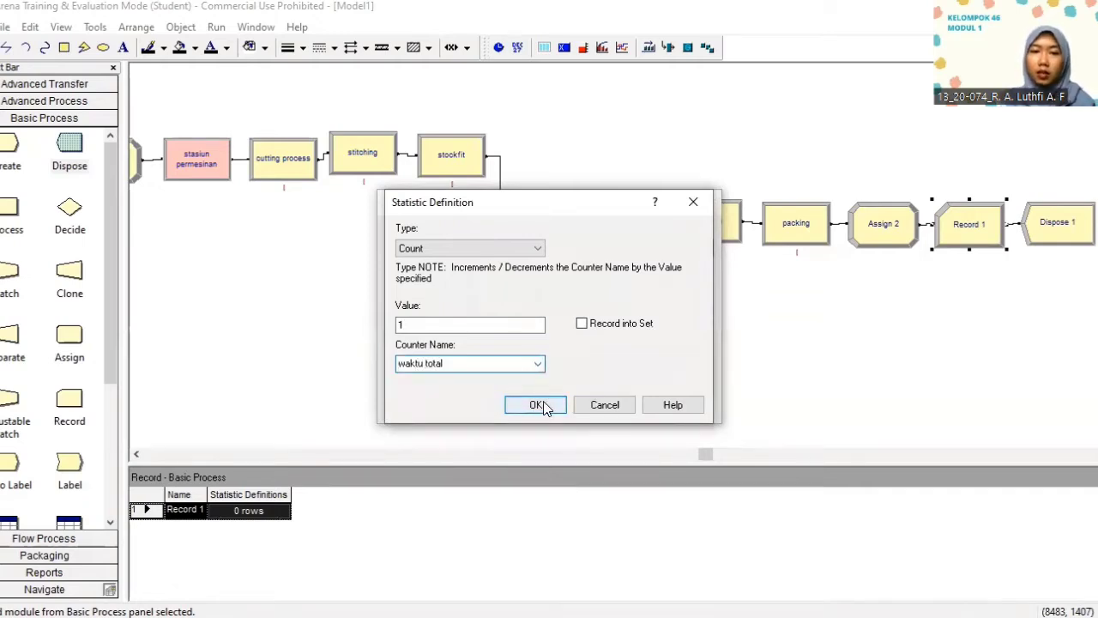
click(542, 408)
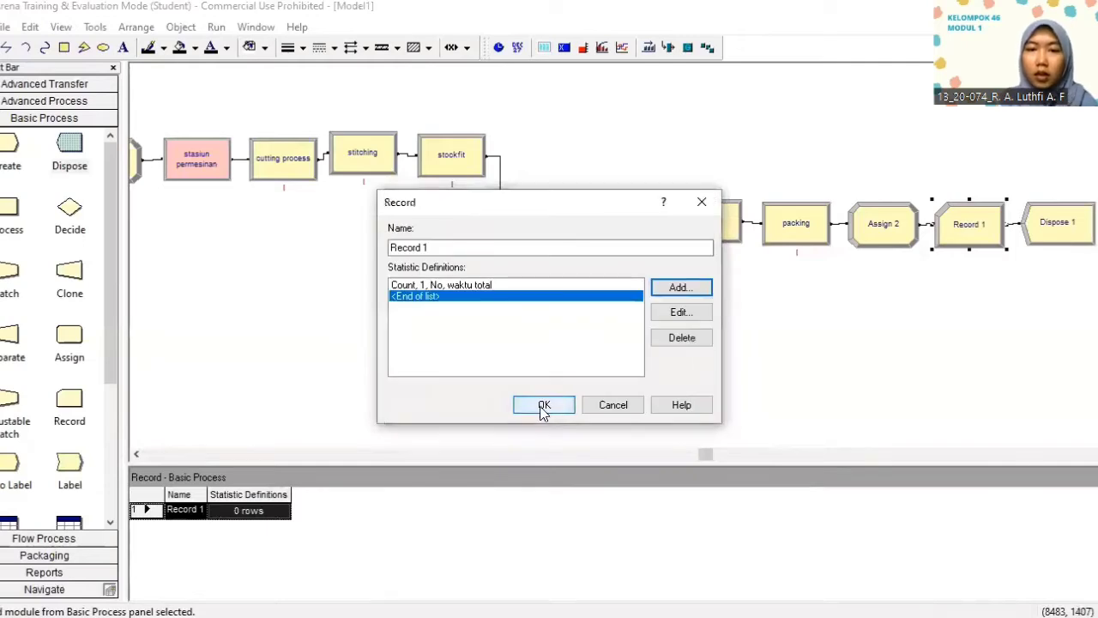
Confirm the Record 1 settings and rename the Dispose 1 module as "simpan gudang".
click(542, 405)
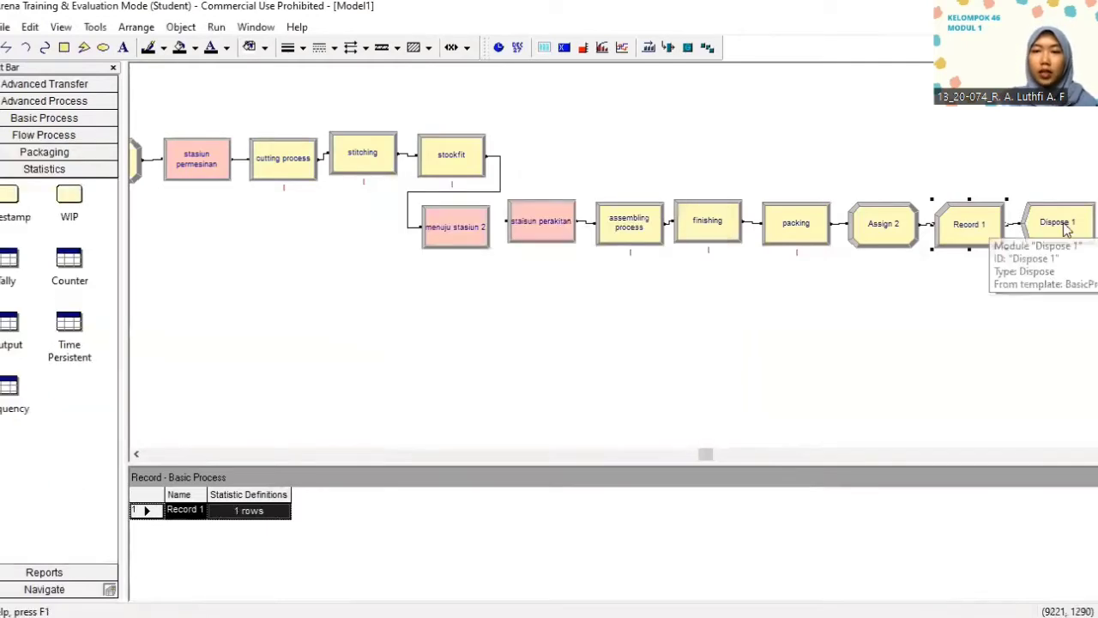
double_click(1066, 230)
key(BackSpace)
text(simpan gudang)
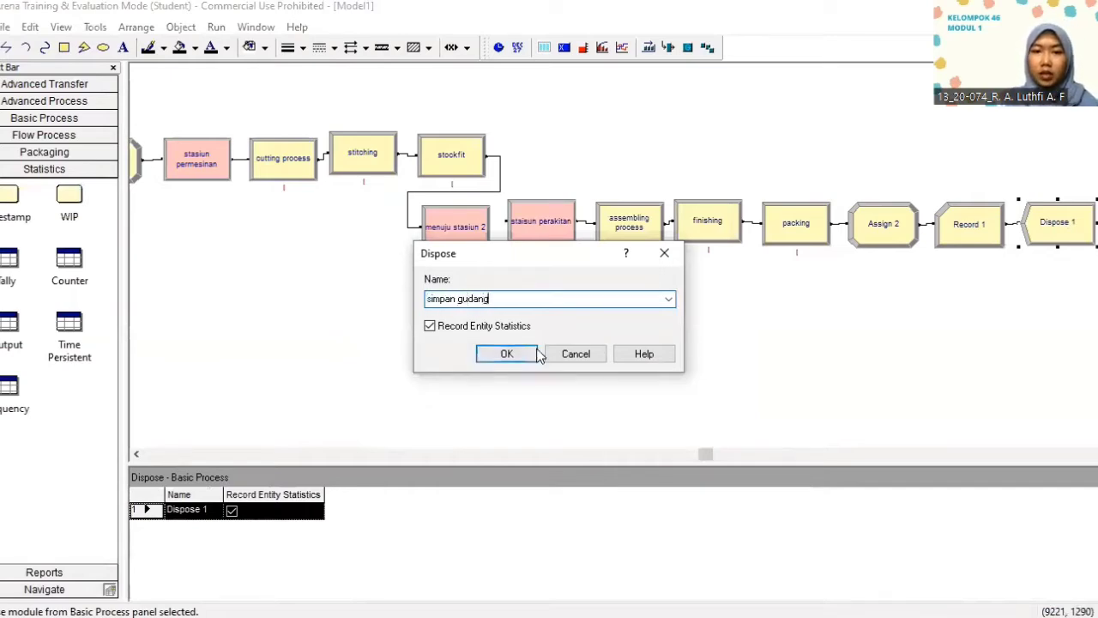
click(532, 353)
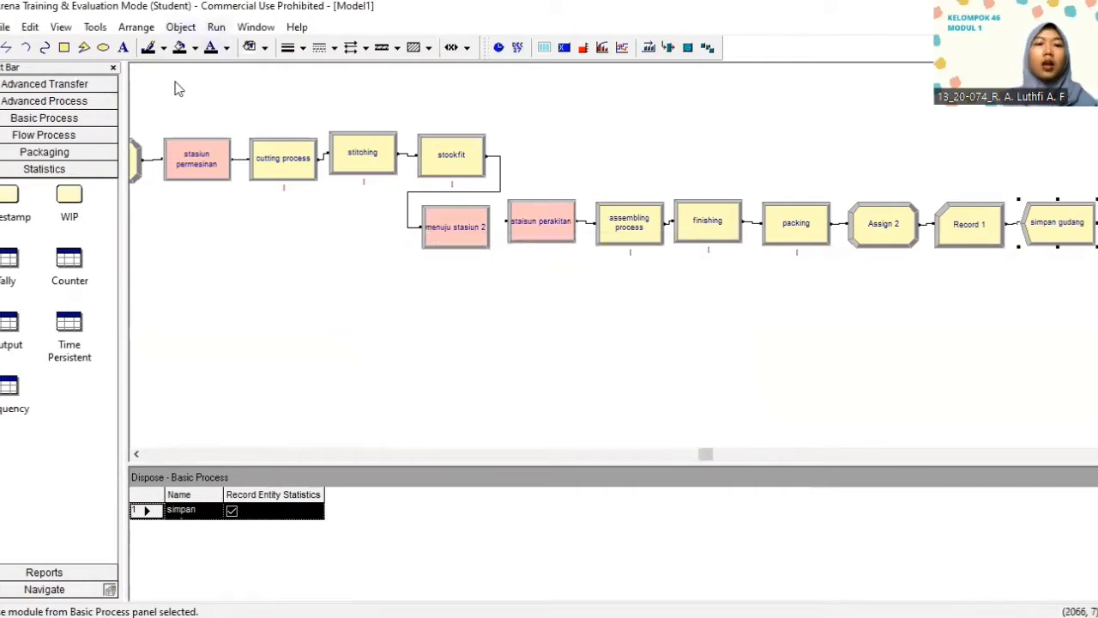
Enable statistics collection in the run setup for Costing, Tanks, Processes, Stations, Transporters, Conveyors and Activity Areas.
key(alt+r)
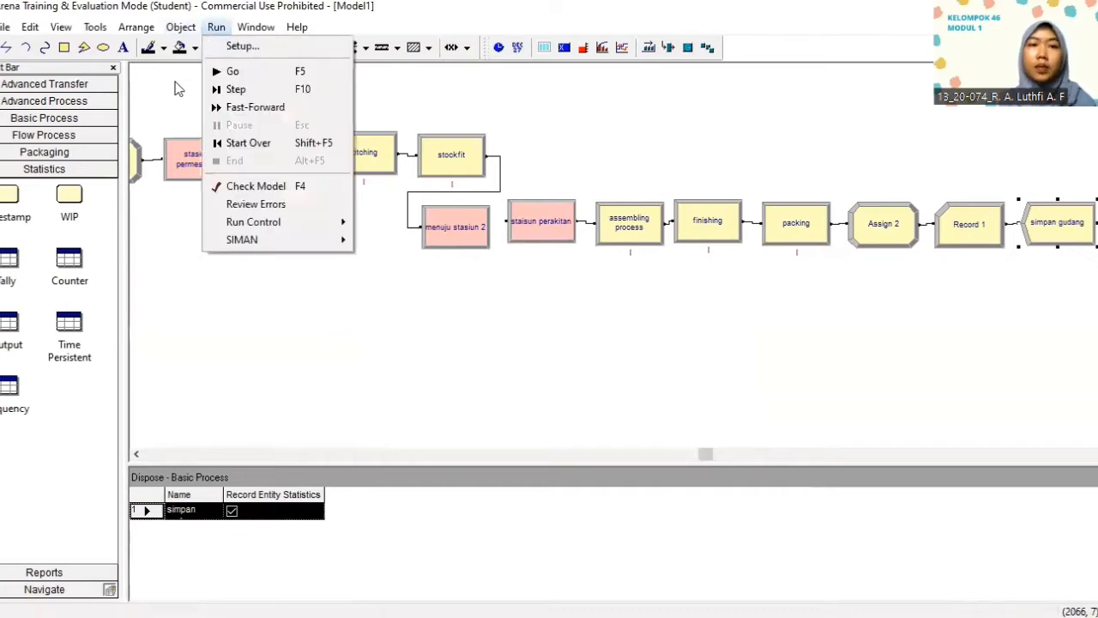
click(231, 48)
click(641, 146)
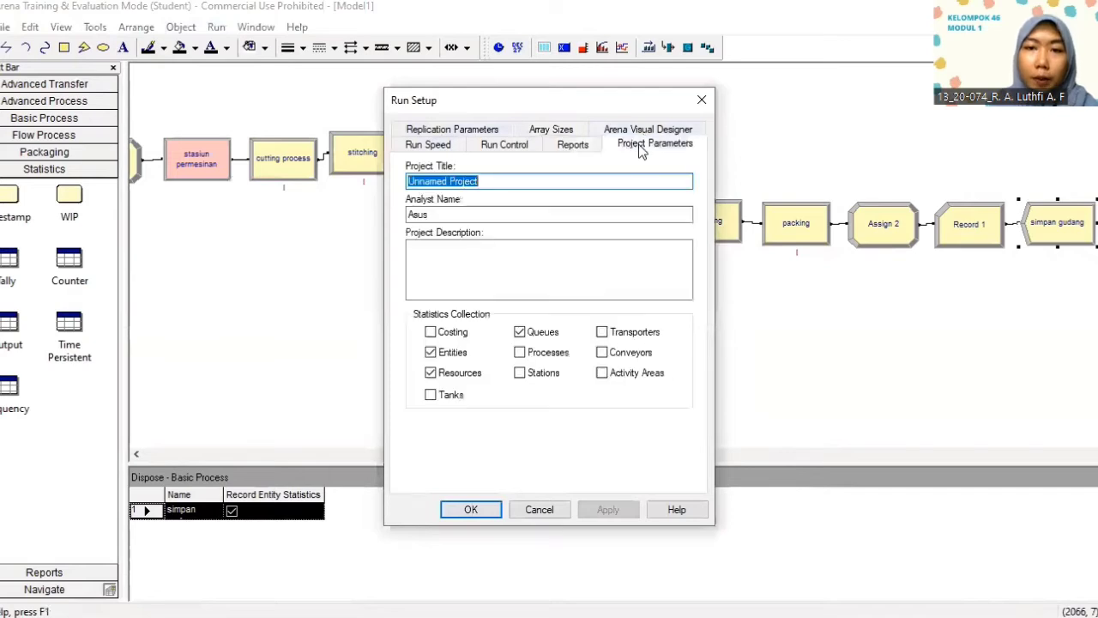
click(431, 332)
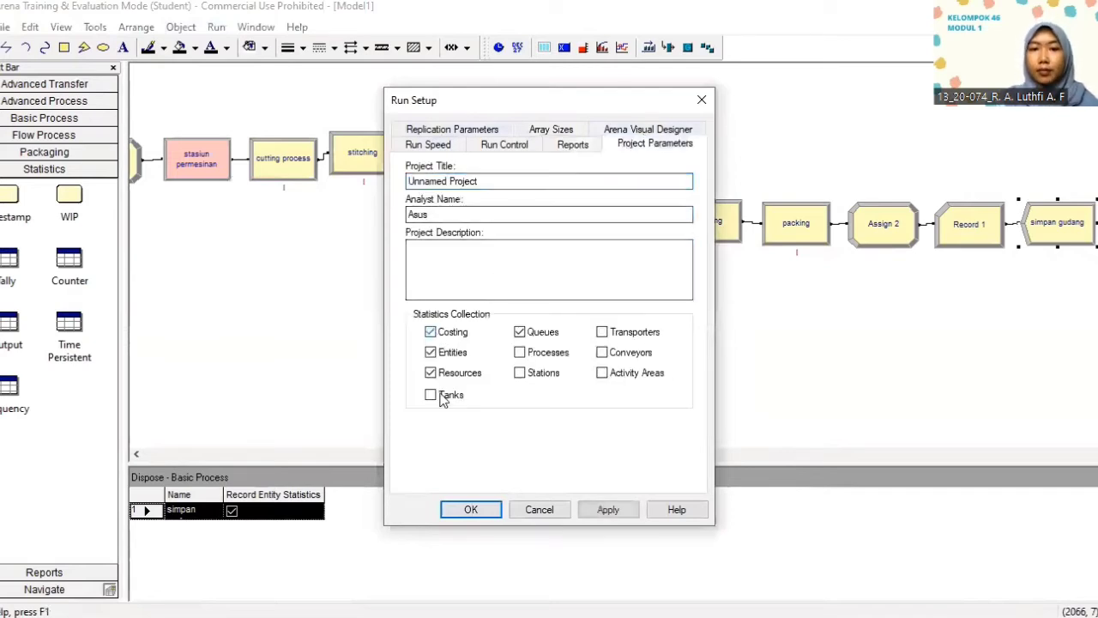
click(441, 397)
click(529, 355)
click(533, 372)
click(605, 335)
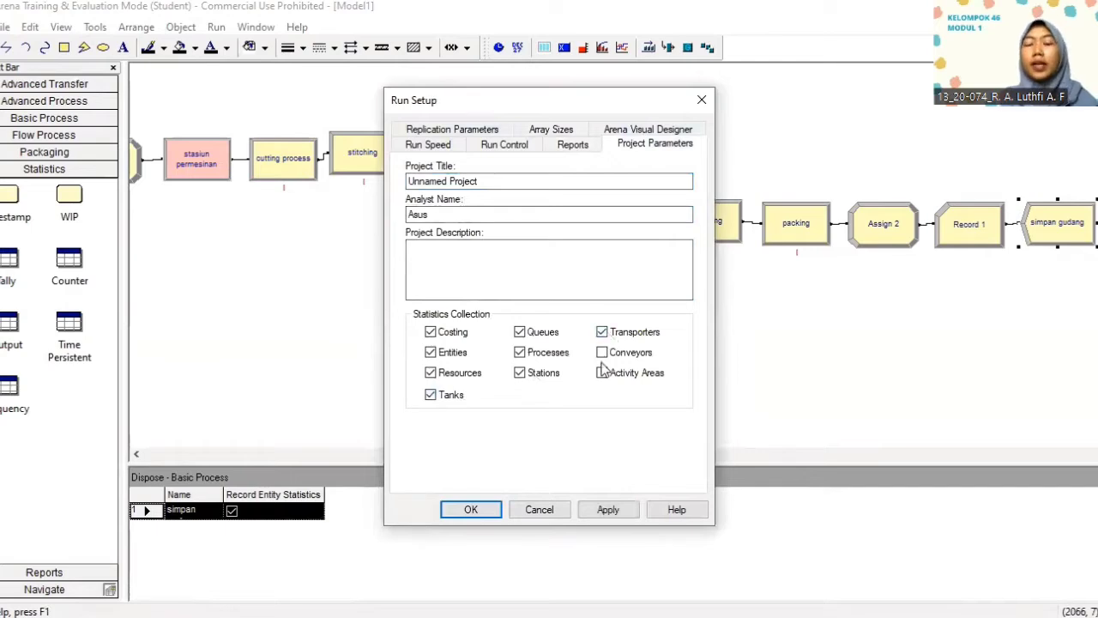
click(602, 353)
click(602, 372)
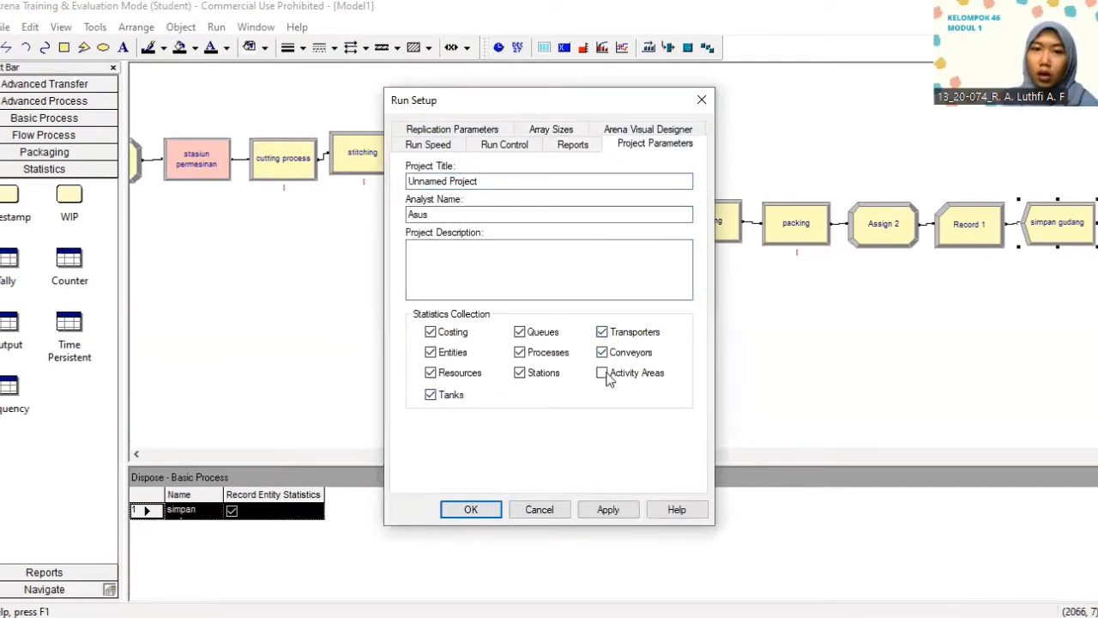
Set the number of replications to 10 in the run setup and apply it.
click(459, 131)
click(453, 191)
text(0)
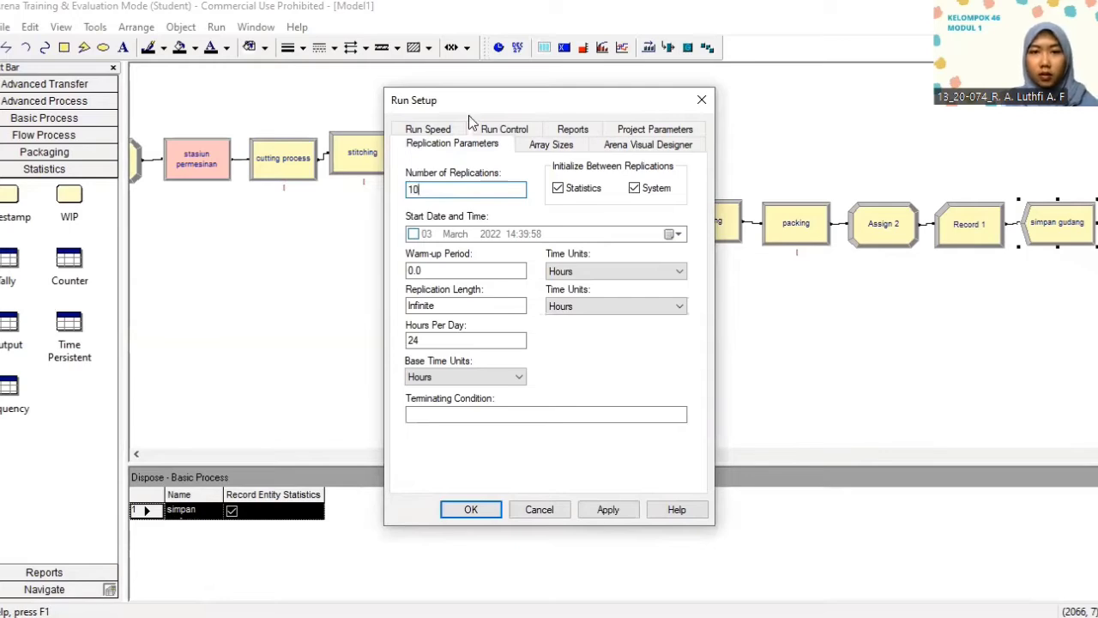
key(Return)
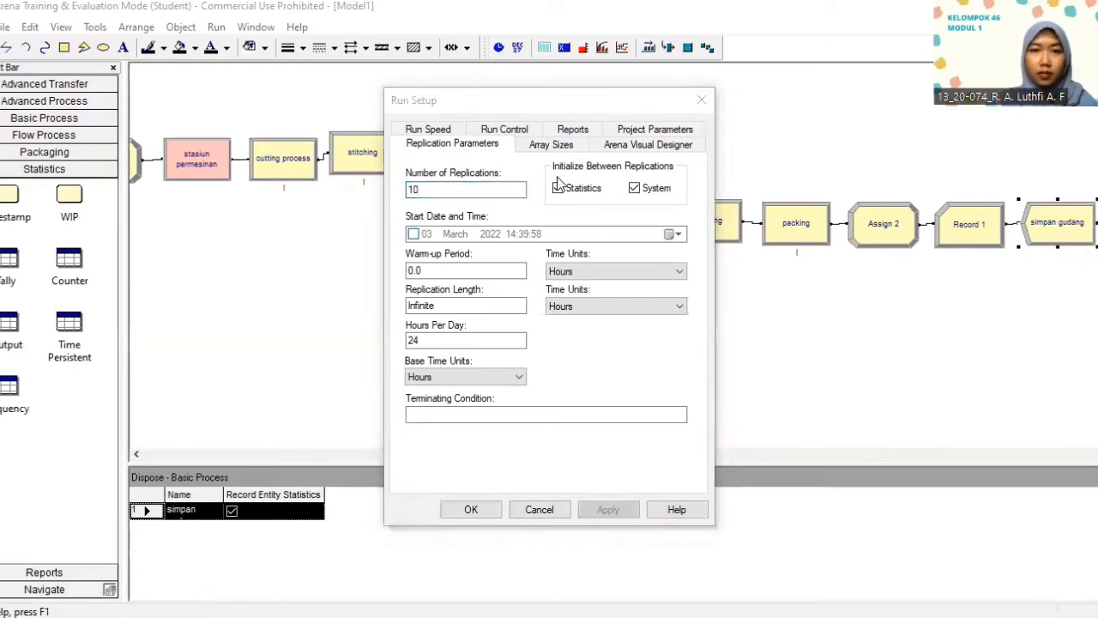
Set the default report in the run setup to SIMAN Summary Report(.out file) and confirm the setup.
click(632, 129)
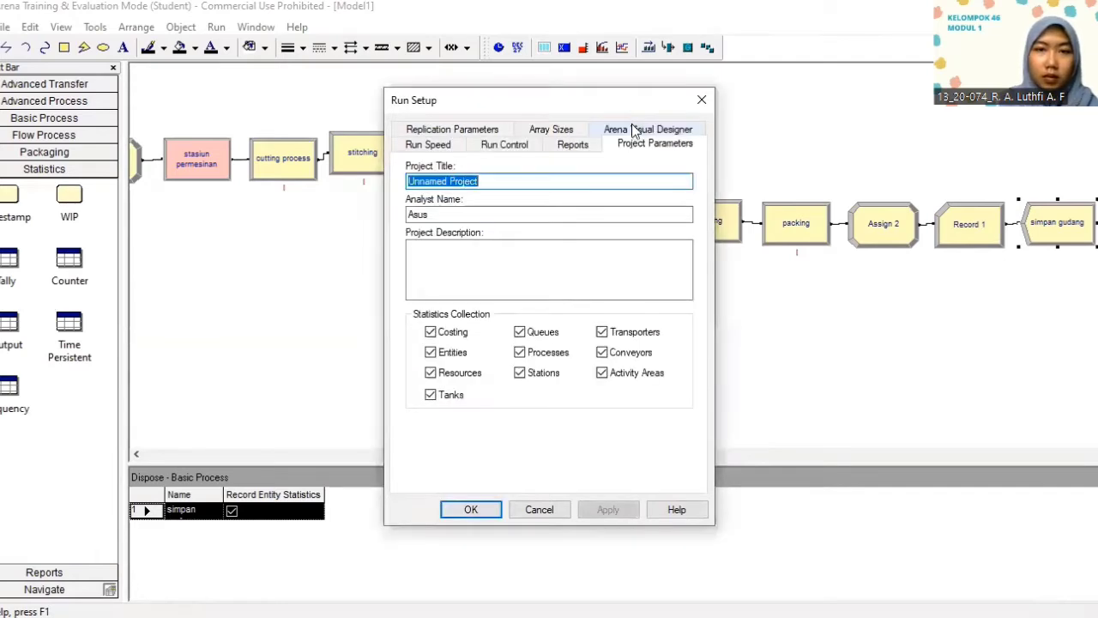
click(557, 151)
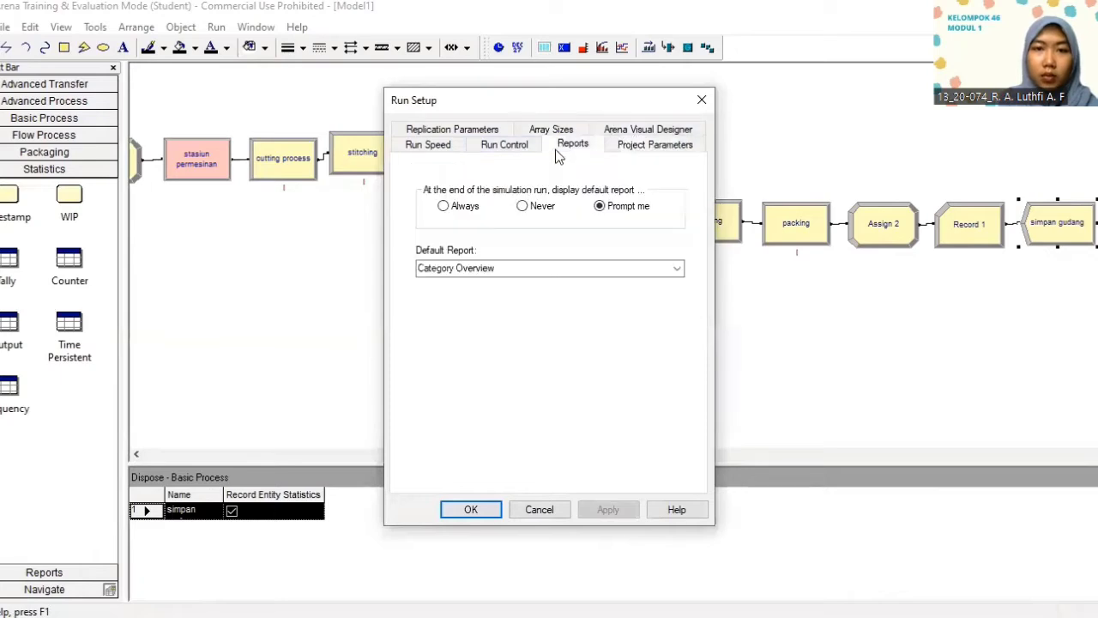
click(576, 265)
click(677, 270)
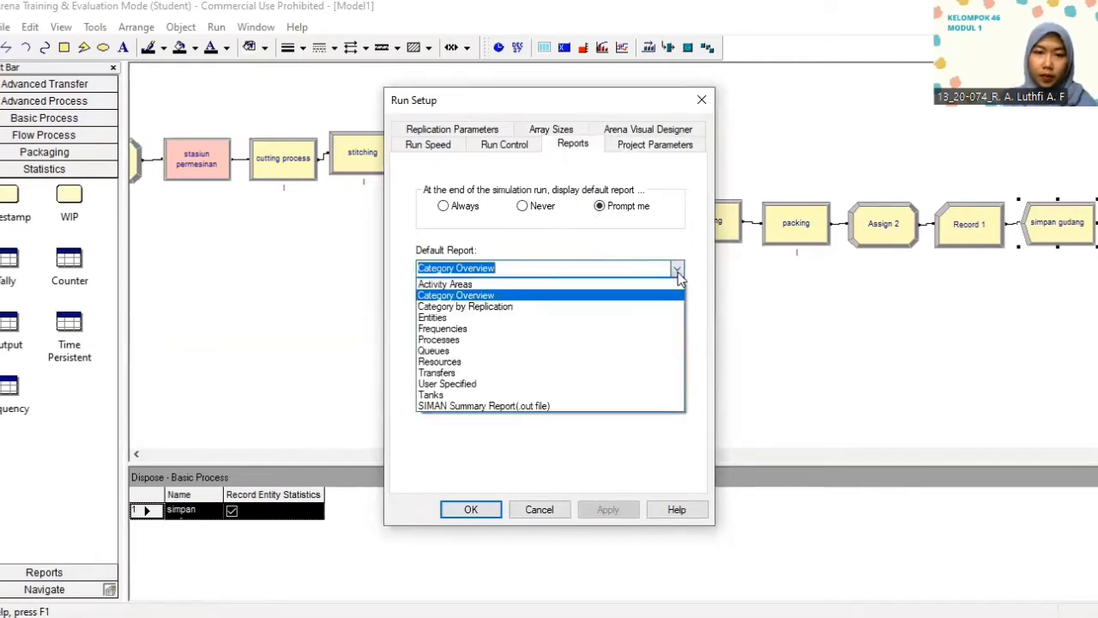
click(589, 406)
click(471, 510)
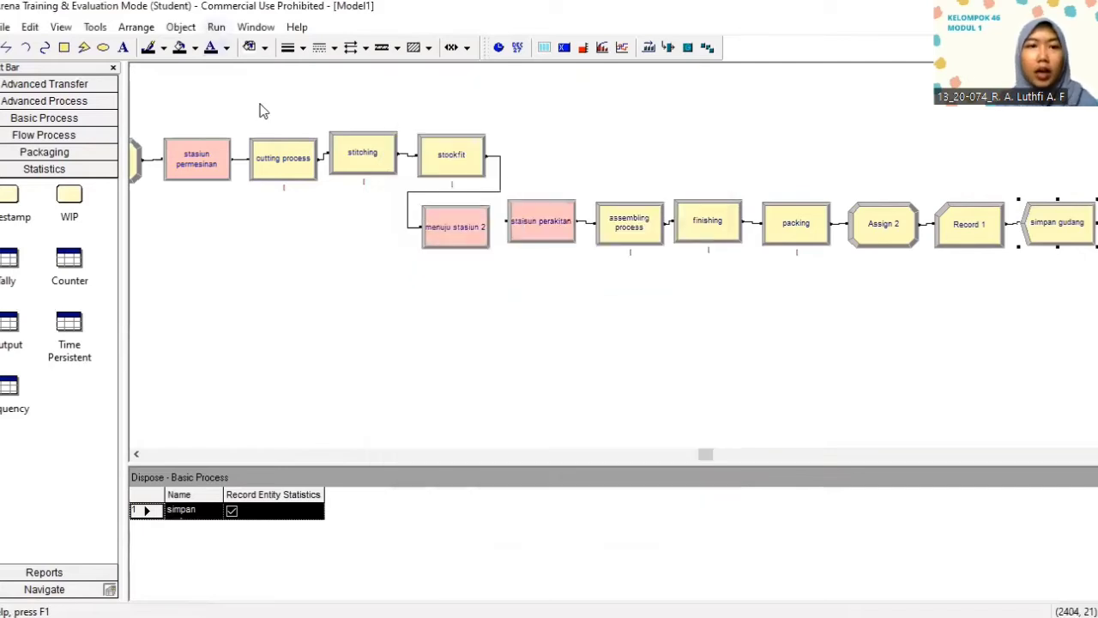
Run the simulation to completion and open its results report.
click(216, 27)
click(260, 72)
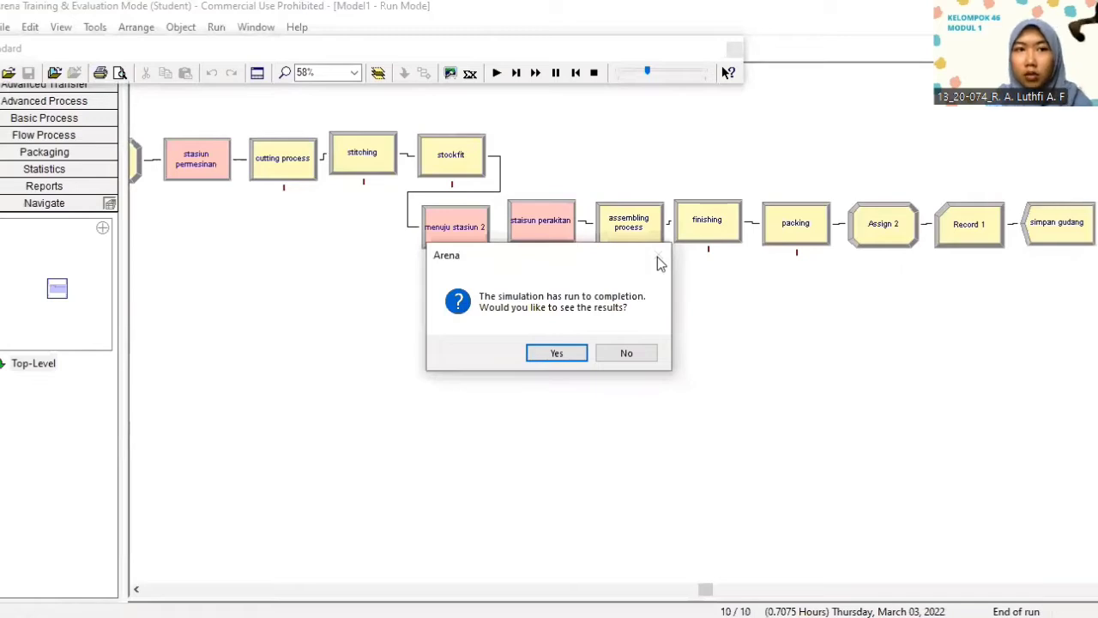
click(579, 350)
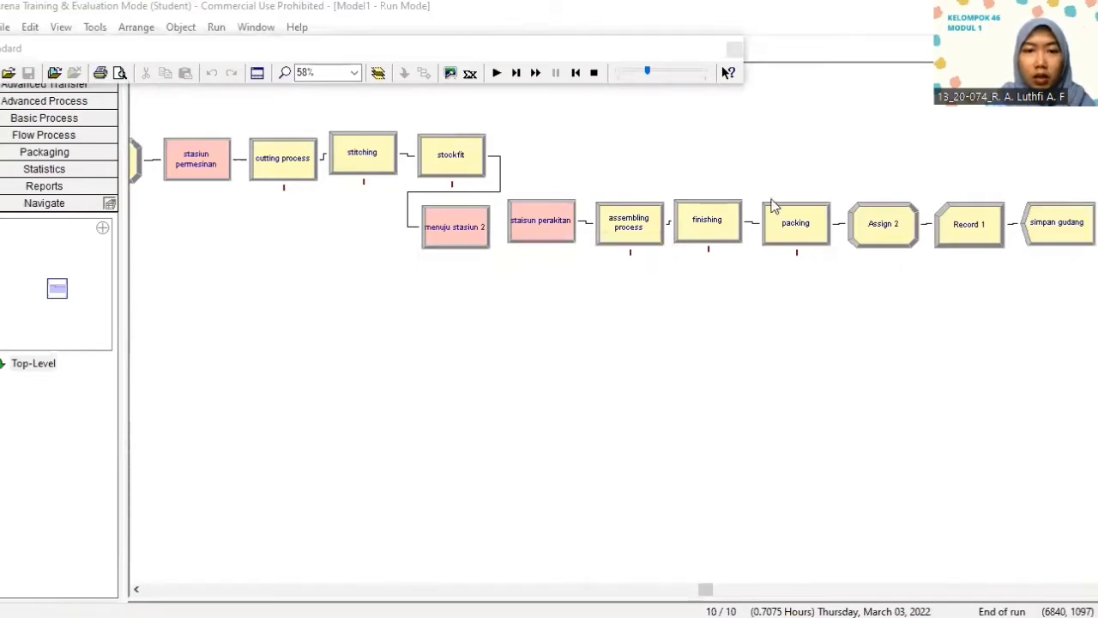
mouse_move(680, 250)
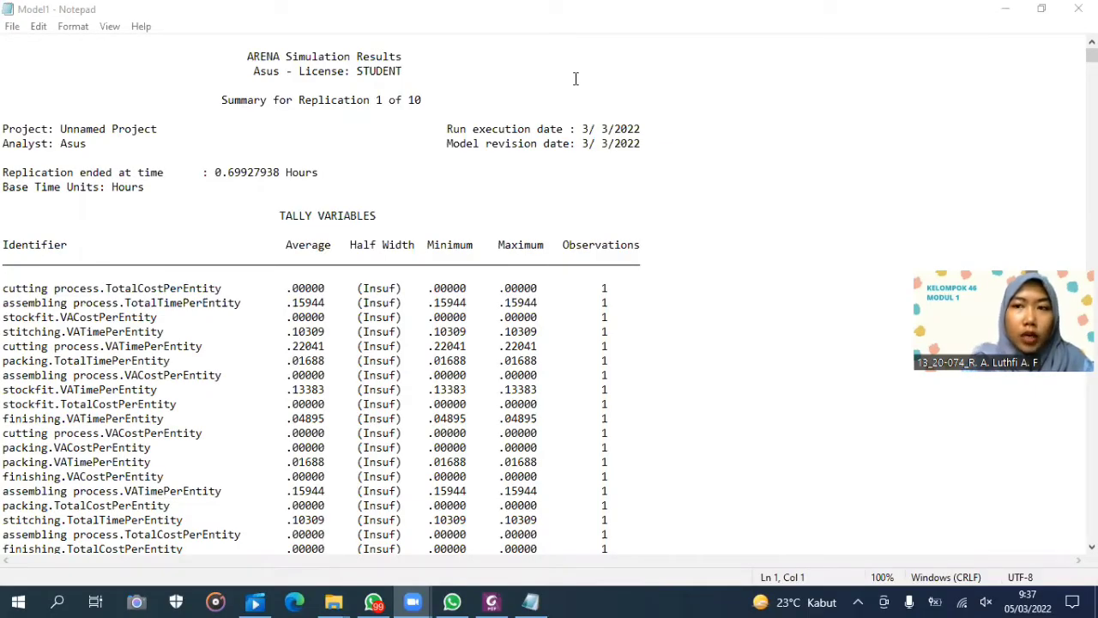
Look up the ending times of replications 1 and 10 in the simulation results text file.
click(1091, 56)
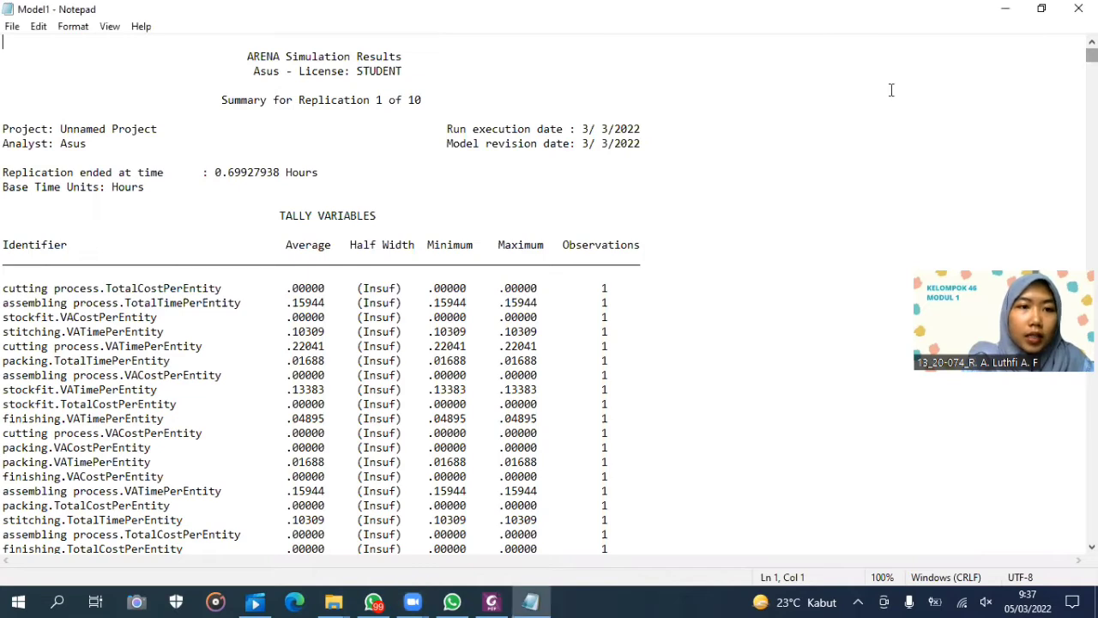
drag(213, 170, 334, 173)
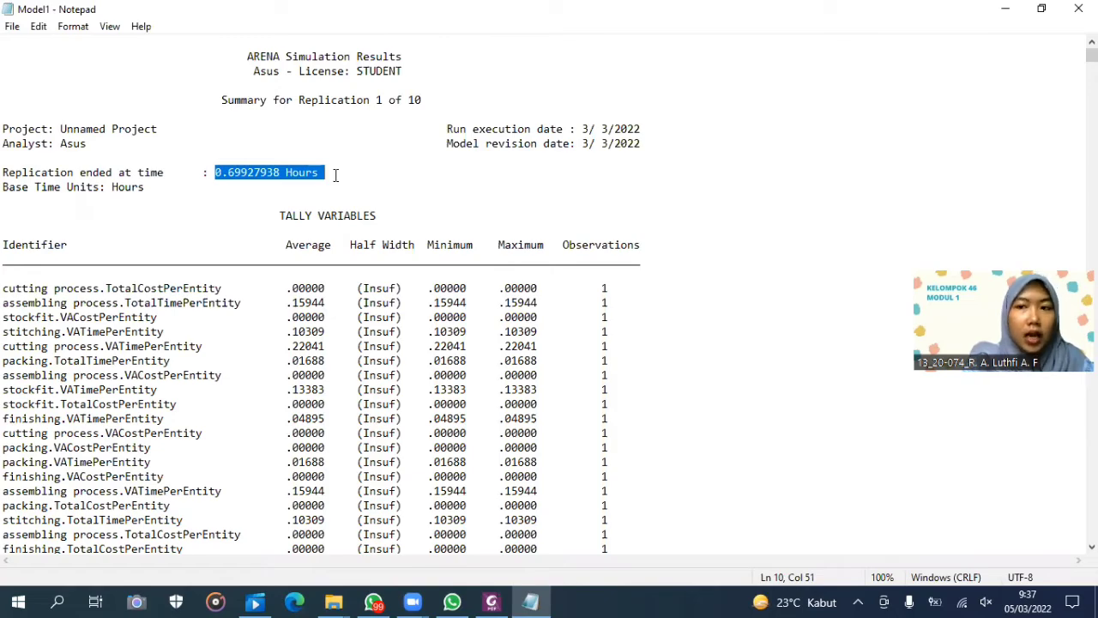
drag(1091, 55, 1092, 467)
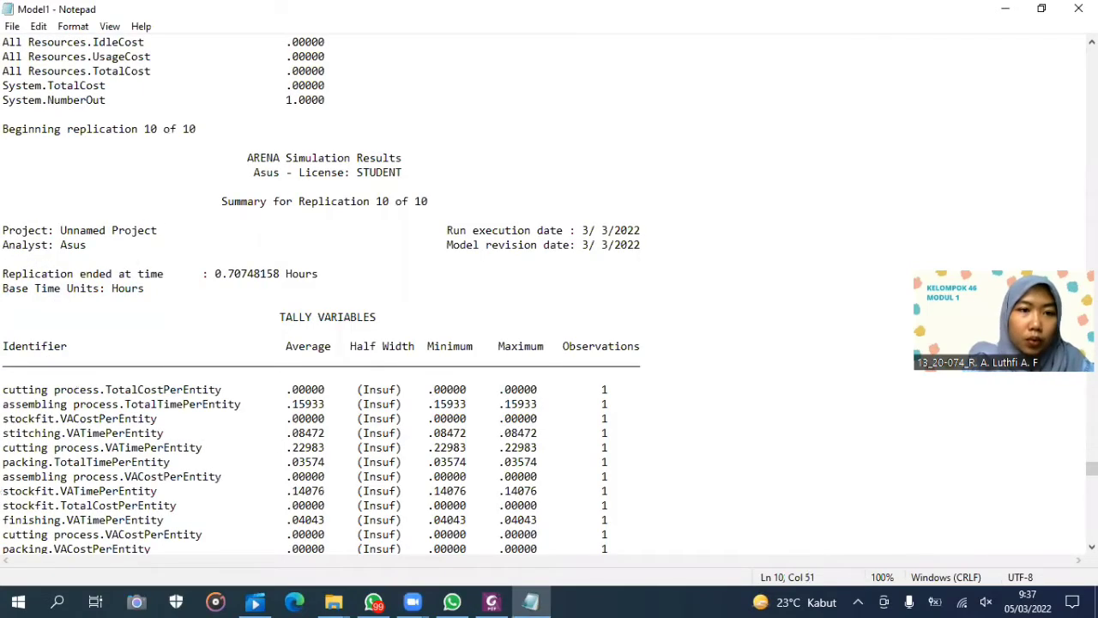
drag(209, 274, 342, 275)
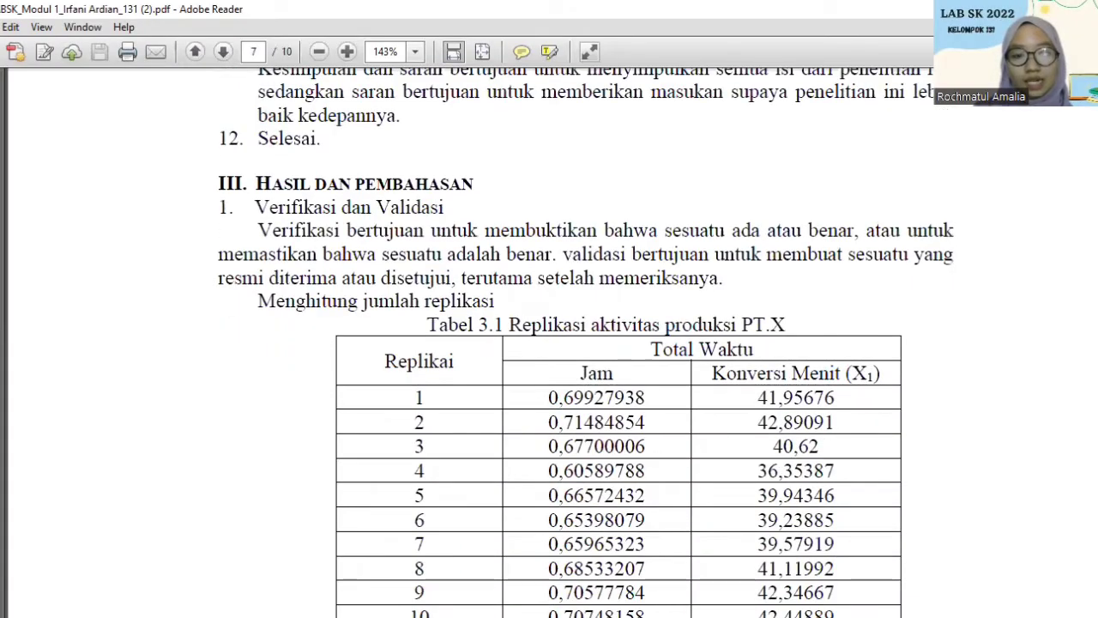
Switch to the PDF lab report in Adobe Reader and examine Table 3.1 with the replication times, average, standard deviation and variance.
scroll(586, 343, down, 3)
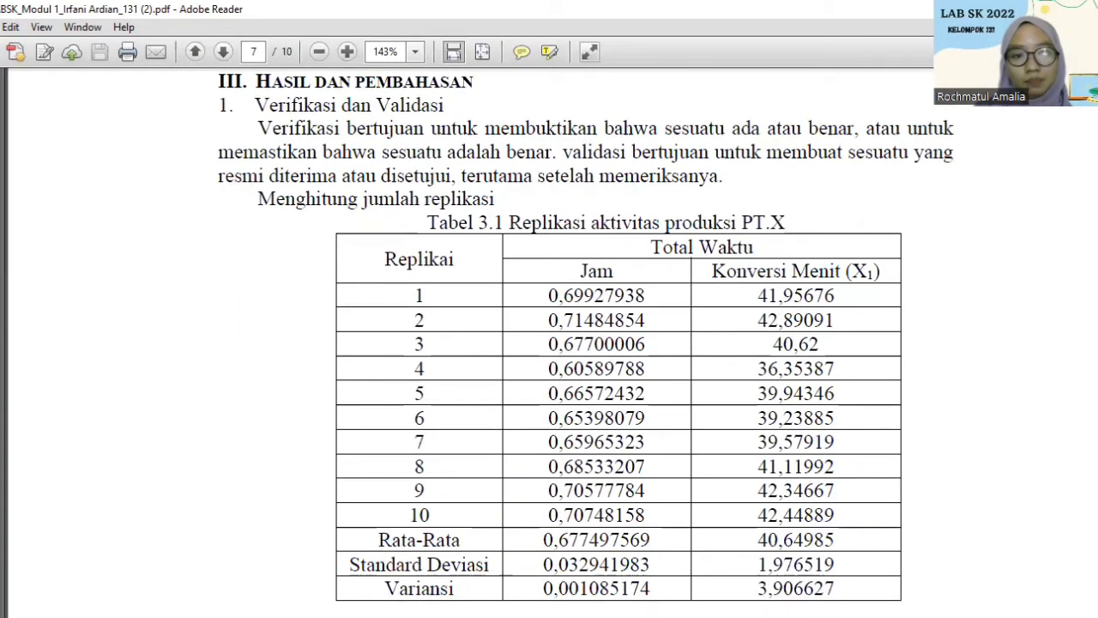
scroll(586, 343, up, 1)
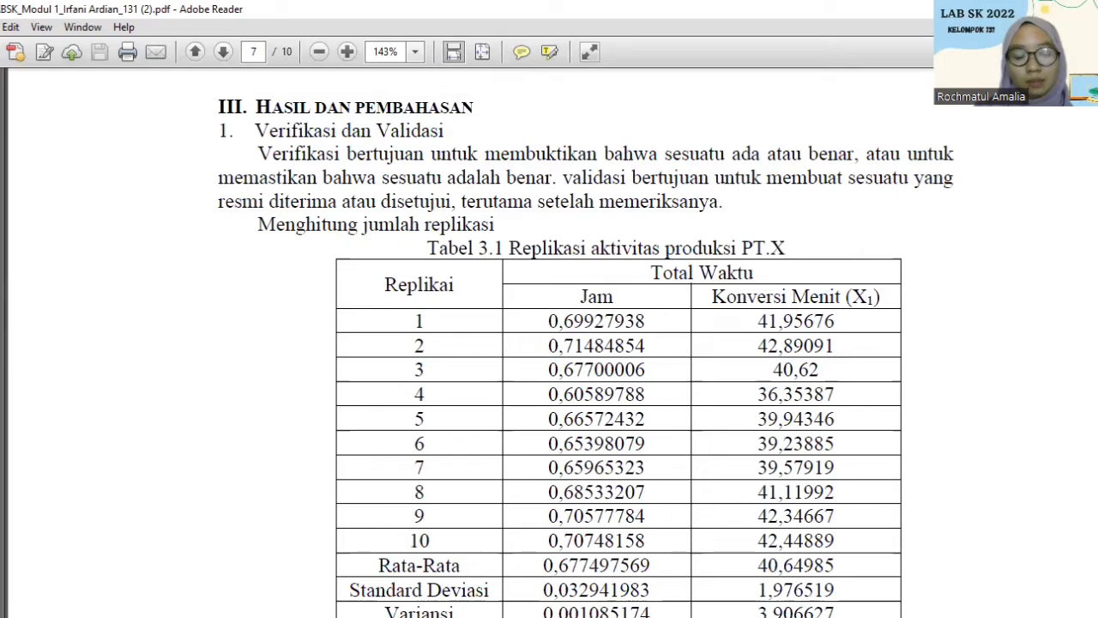
scroll(586, 344, up, 2)
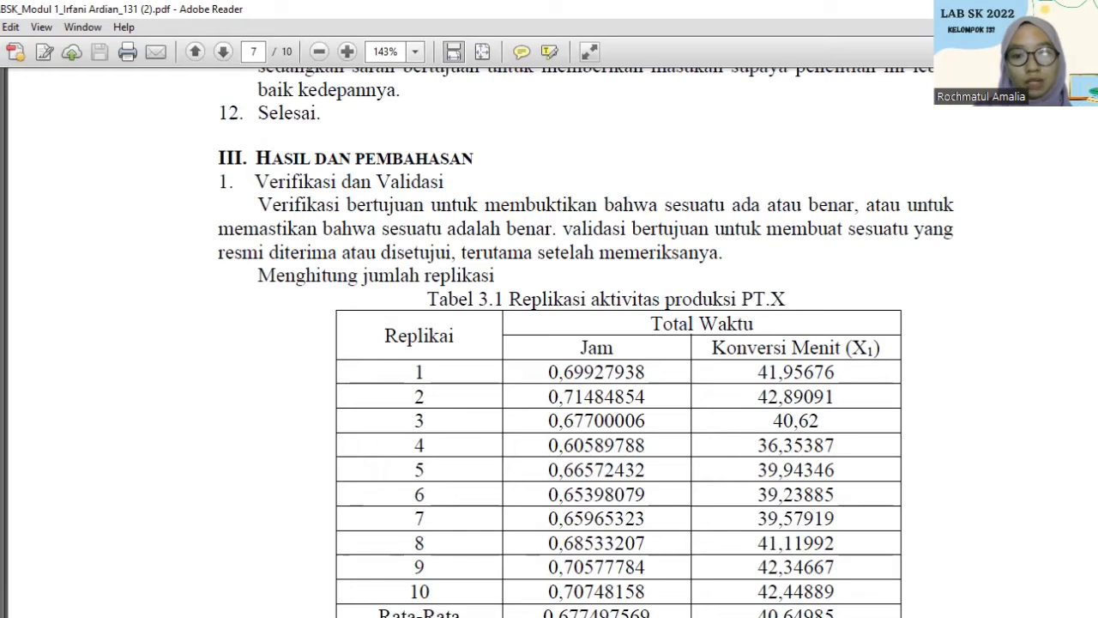
scroll(586, 343, down, 1)
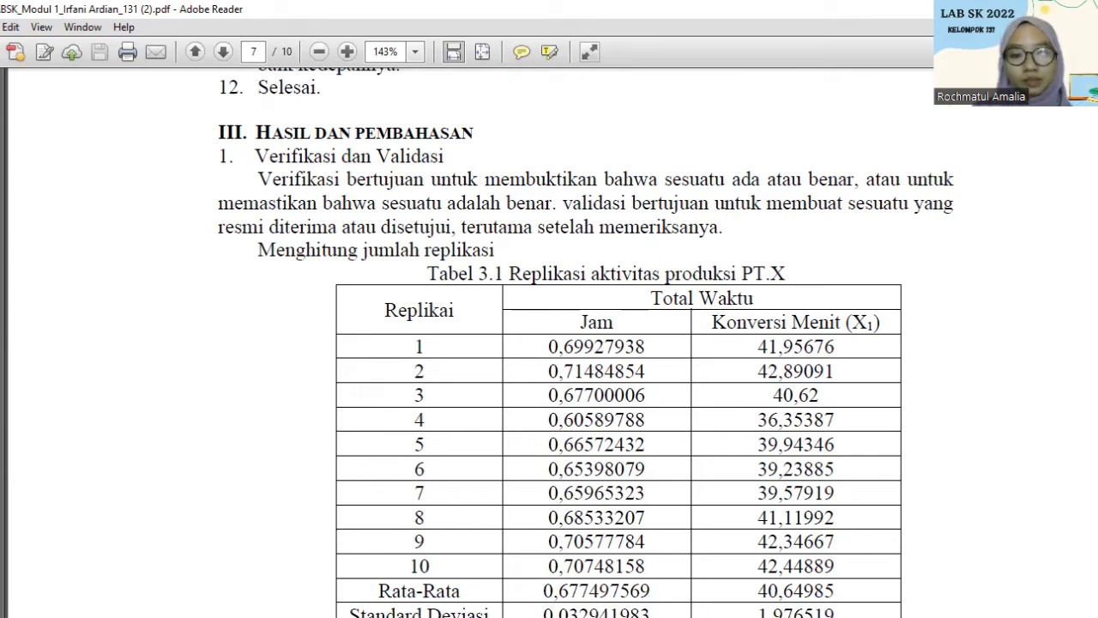
scroll(586, 342, down, 2)
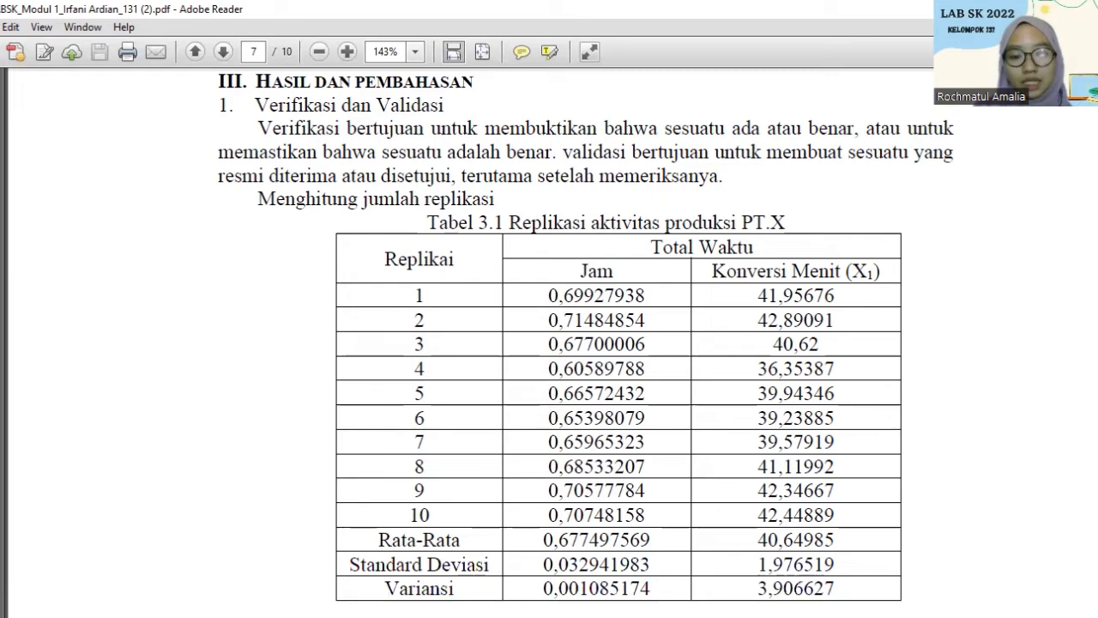
scroll(586, 336, down, 1)
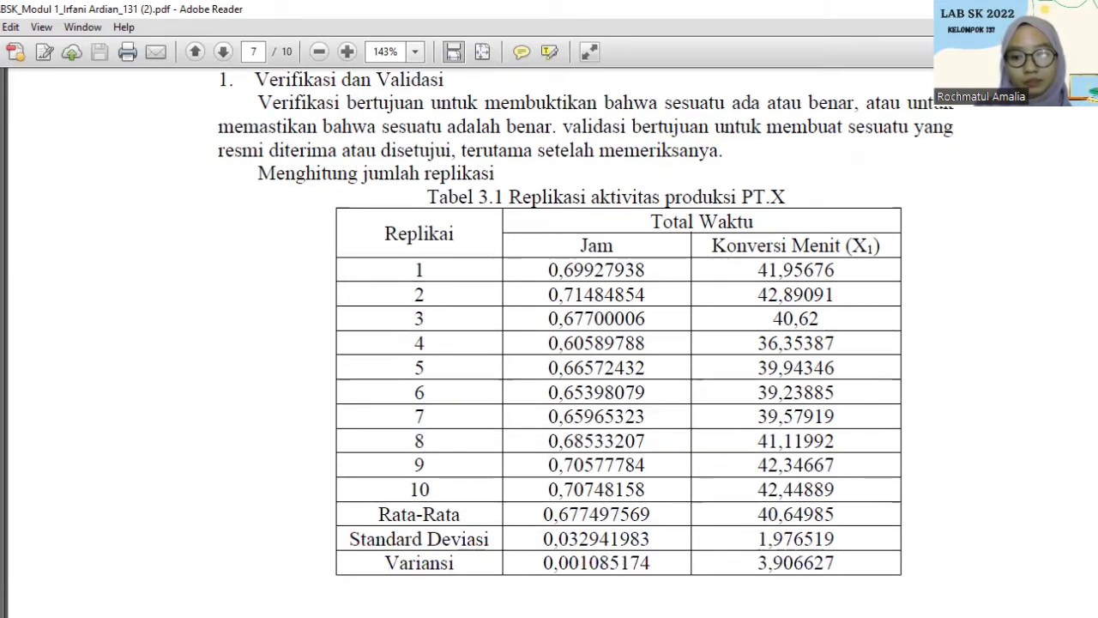
scroll(586, 336, down, 4)
scroll(586, 336, down, 1)
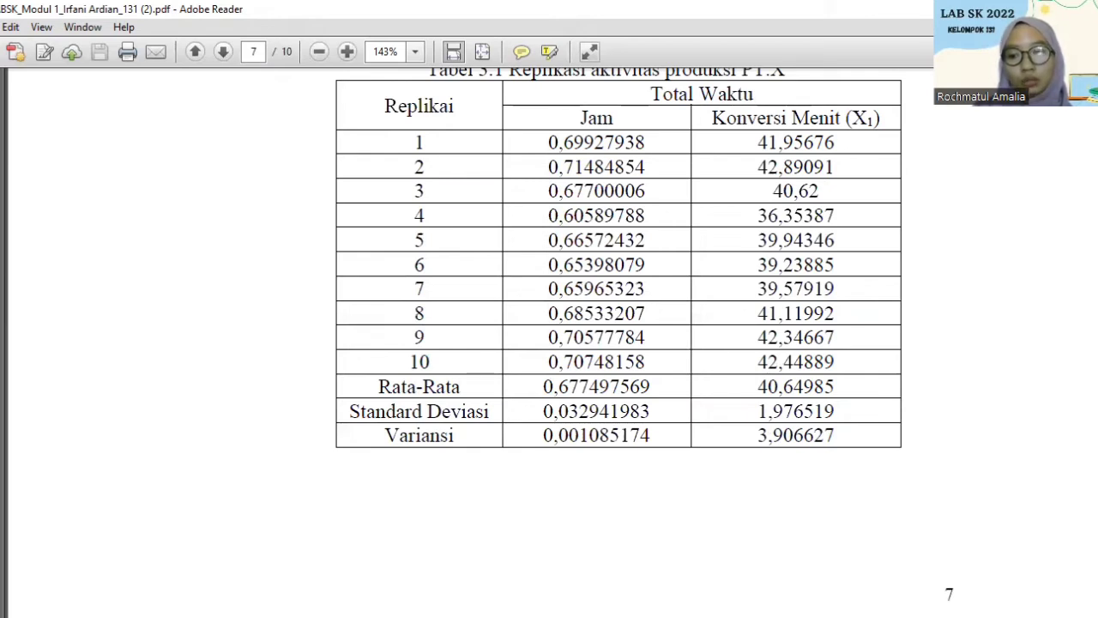
Review the half width, Betha and minimum number of replications calculations on page 8 of the report.
scroll(552, 342, down, 8)
scroll(553, 386, down, 3)
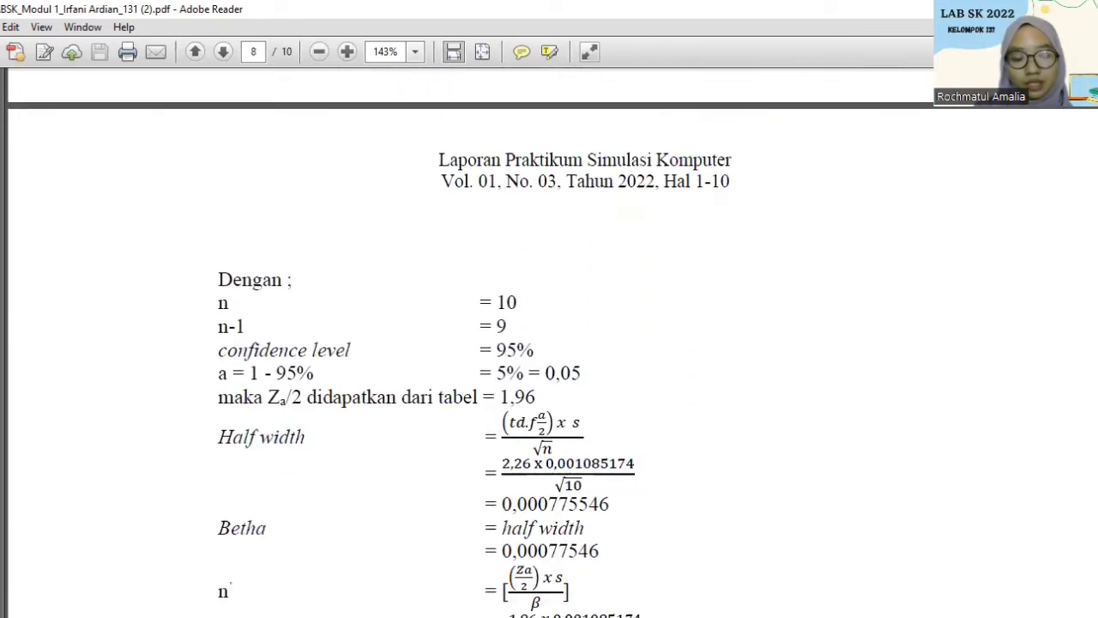
scroll(552, 360, down, 1)
scroll(552, 343, down, 3)
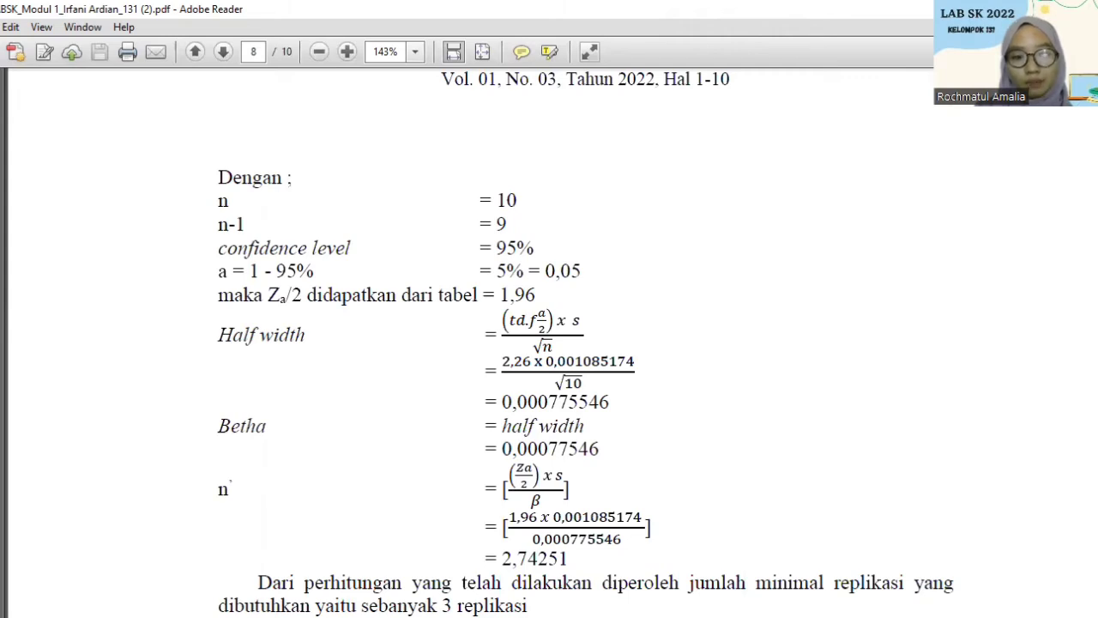
scroll(553, 344, down, 1)
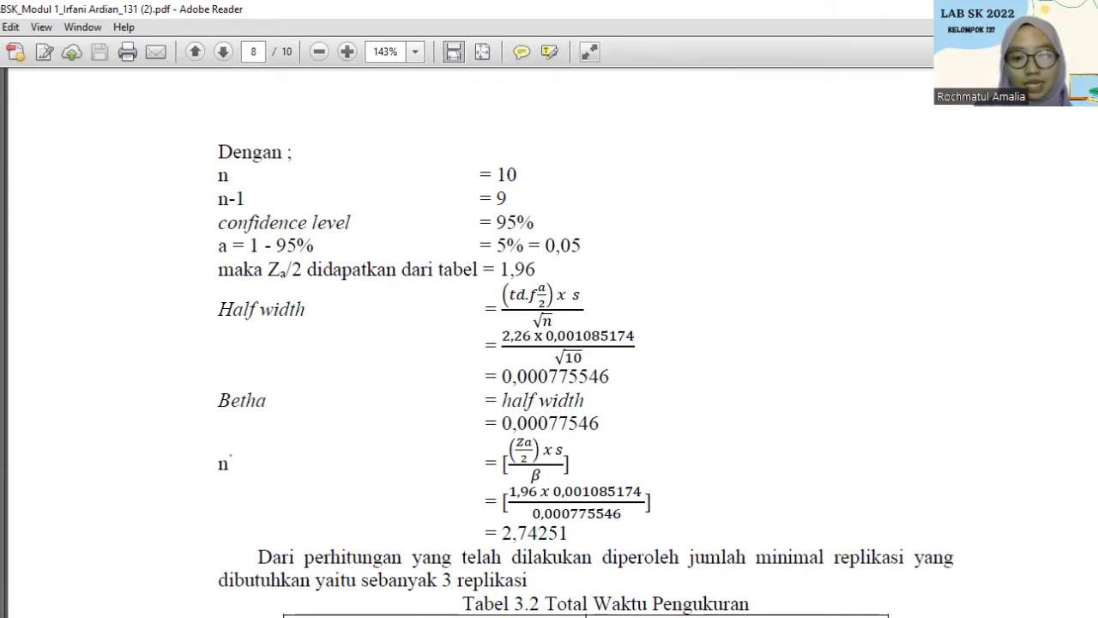
Read Tables 3.2 and 3.3 with the measured and simulated total times and the Welch Confidence Interval validation criteria.
scroll(585, 366, down, 3)
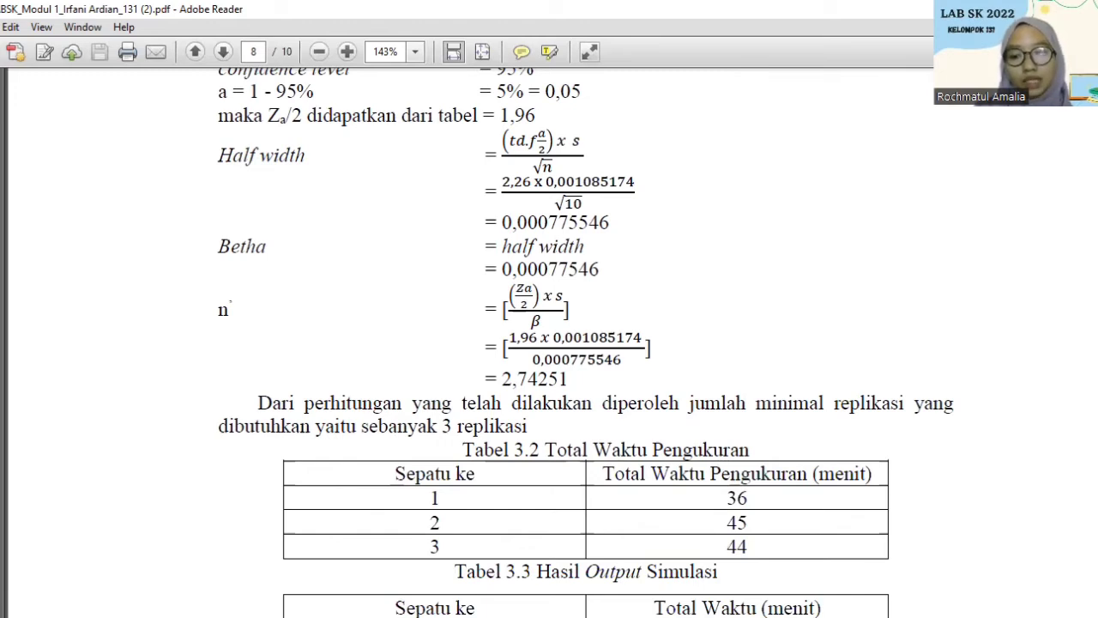
scroll(585, 343, down, 1)
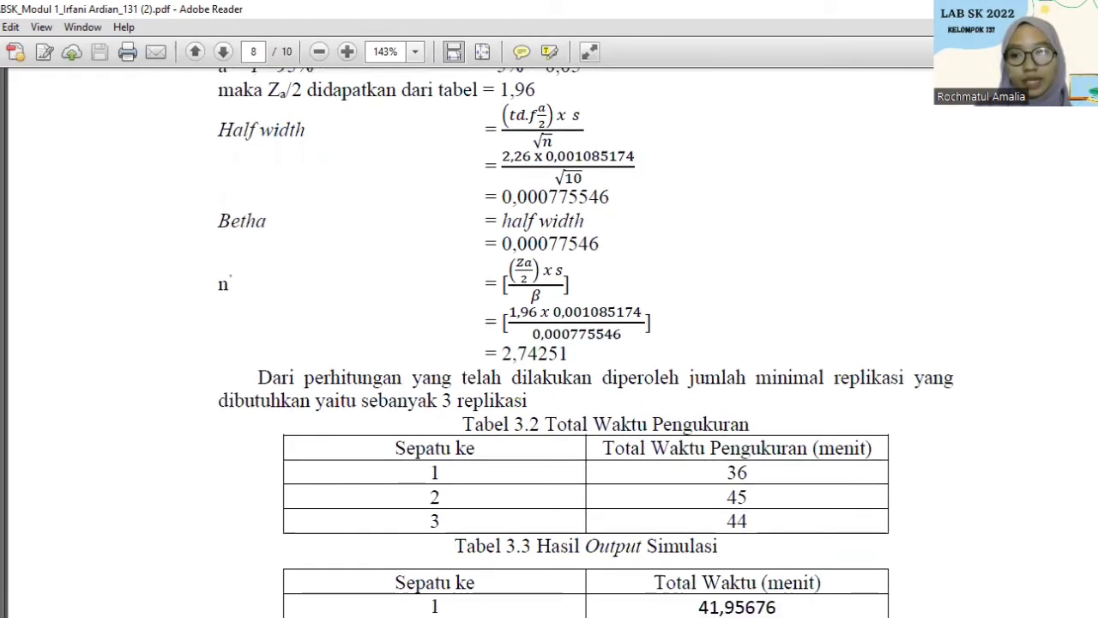
scroll(585, 342, down, 1)
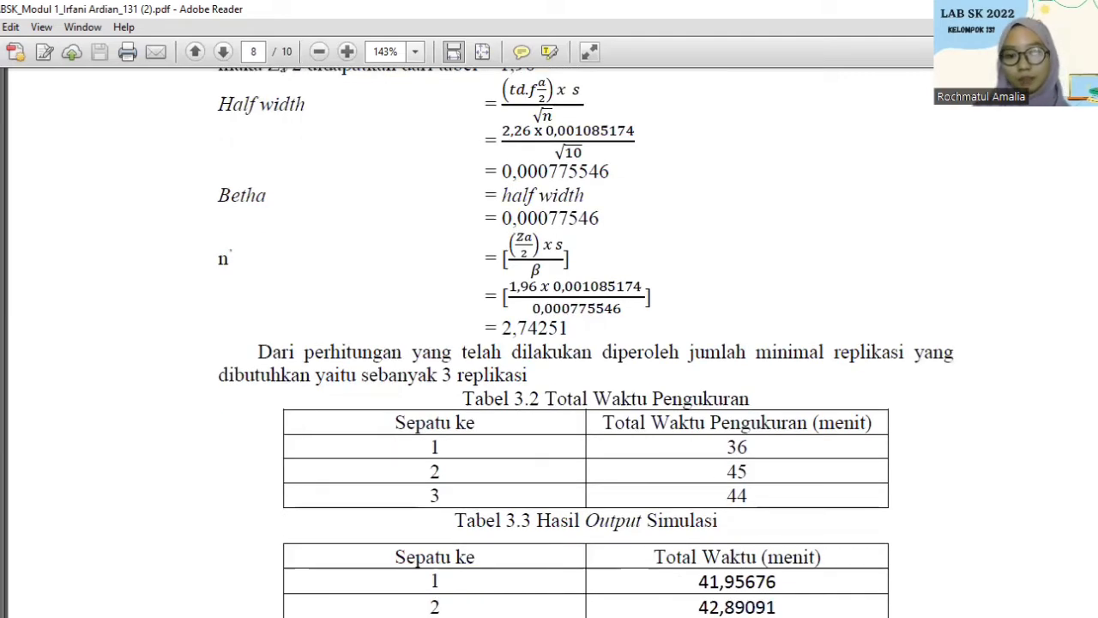
scroll(585, 342, down, 6)
scroll(585, 342, down, 2)
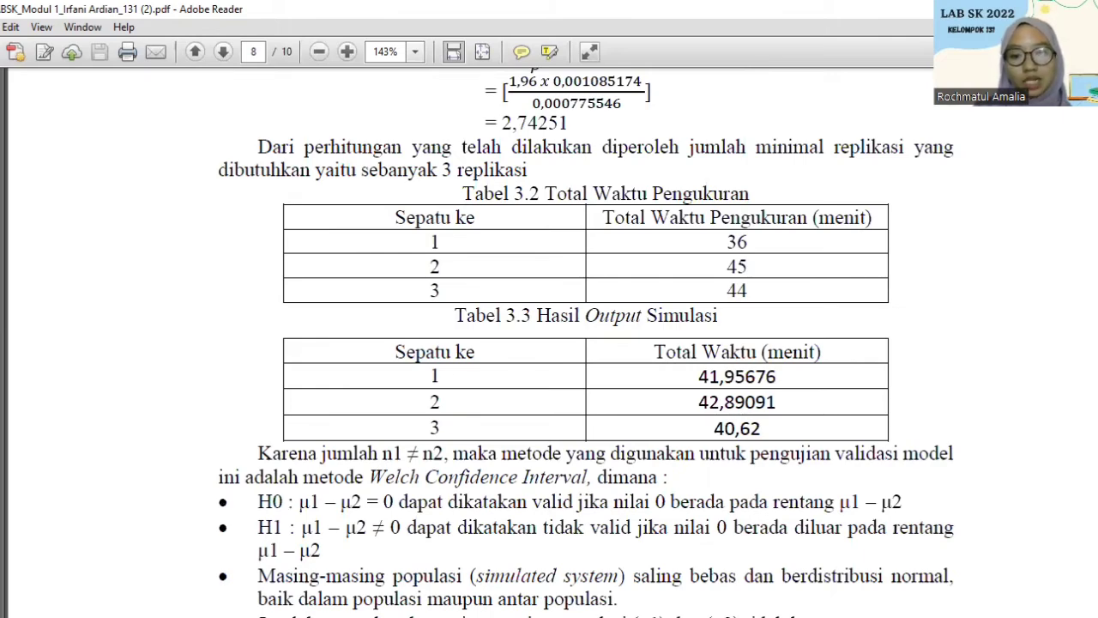
scroll(586, 338, down, 3)
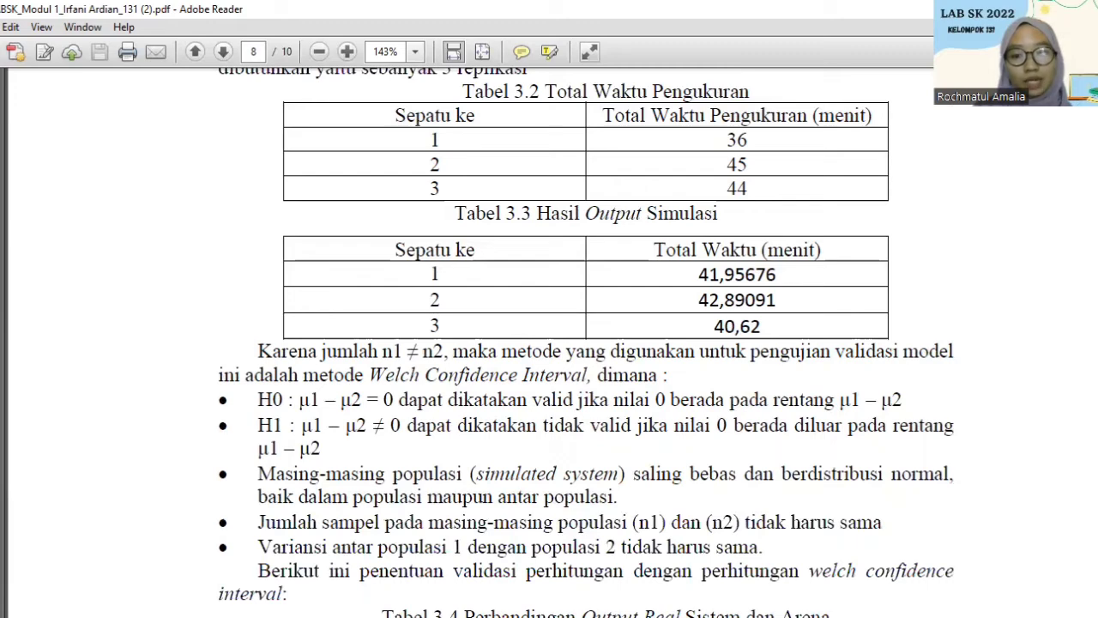
scroll(586, 343, down, 1)
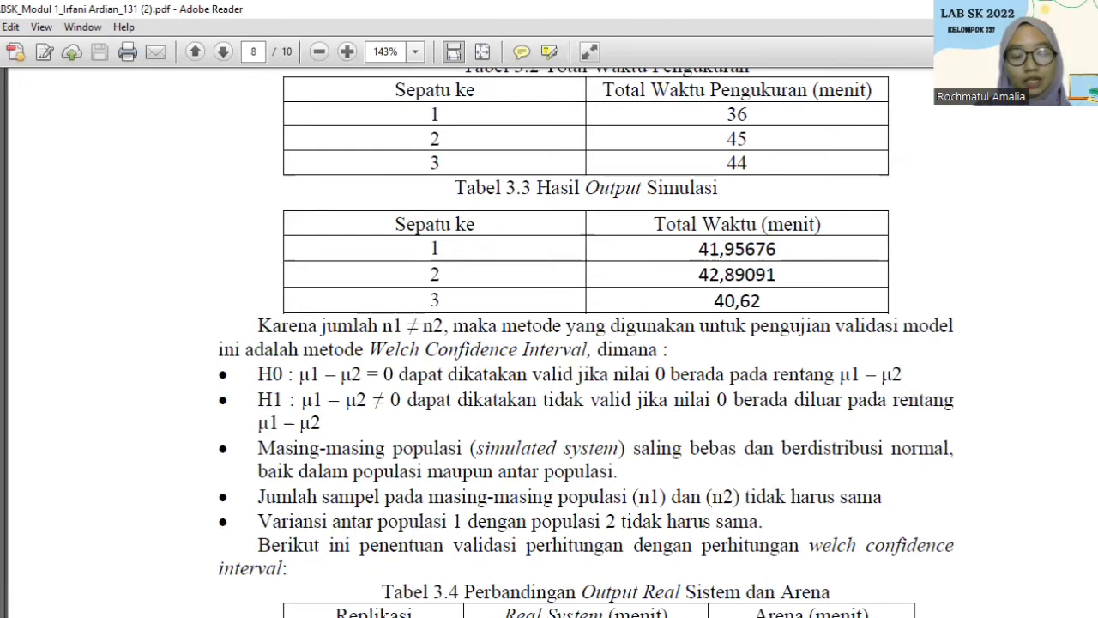
scroll(586, 344, down, 1)
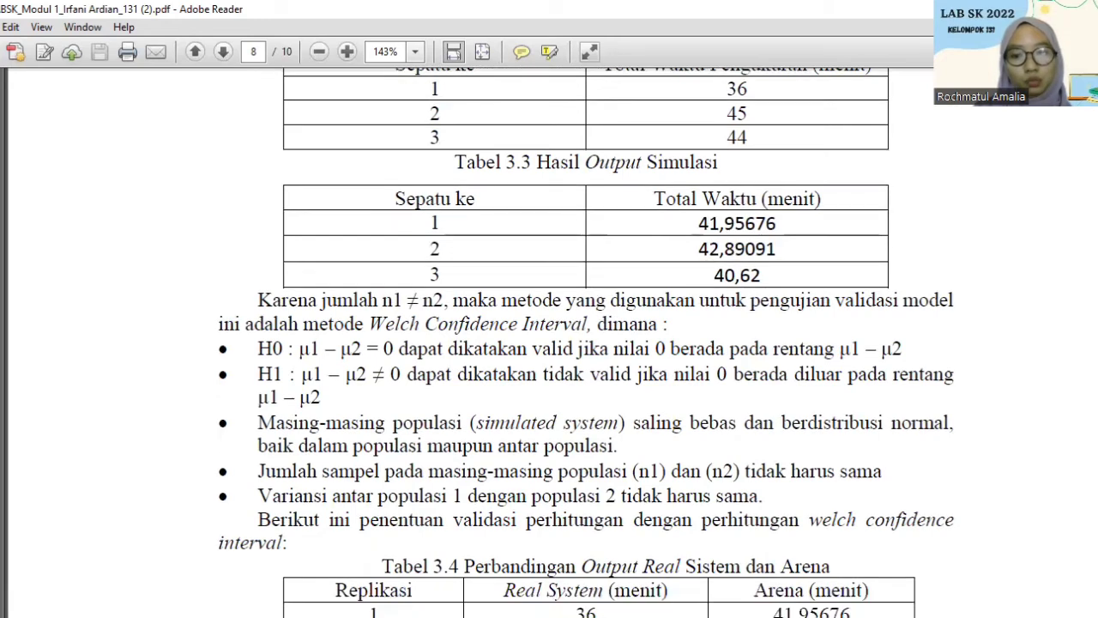